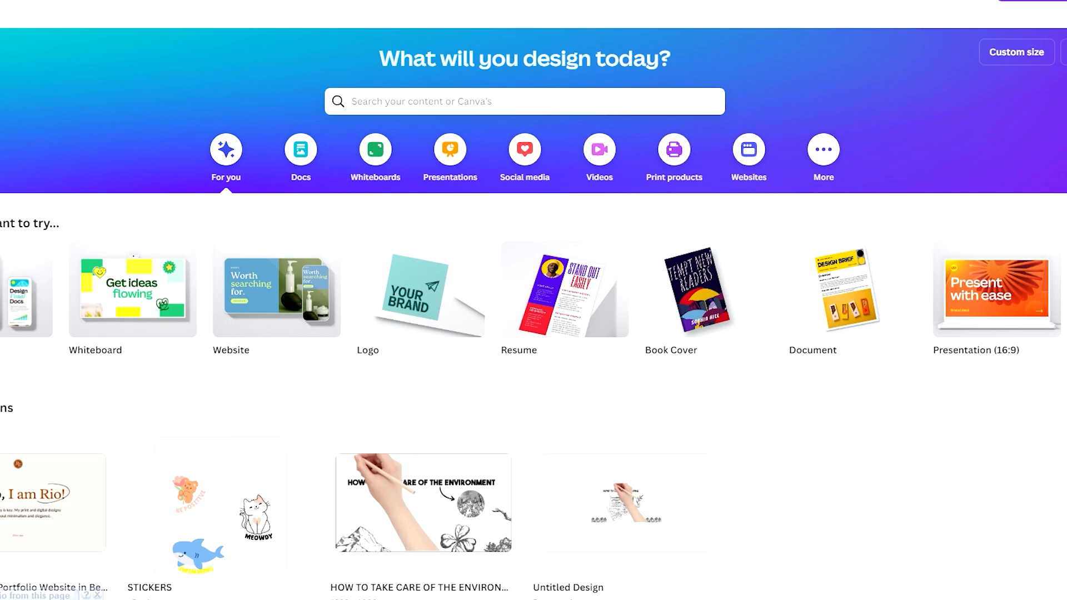
- Search the templates for "story book" and open the Story Book template collection
click(430, 113)
text(stor)
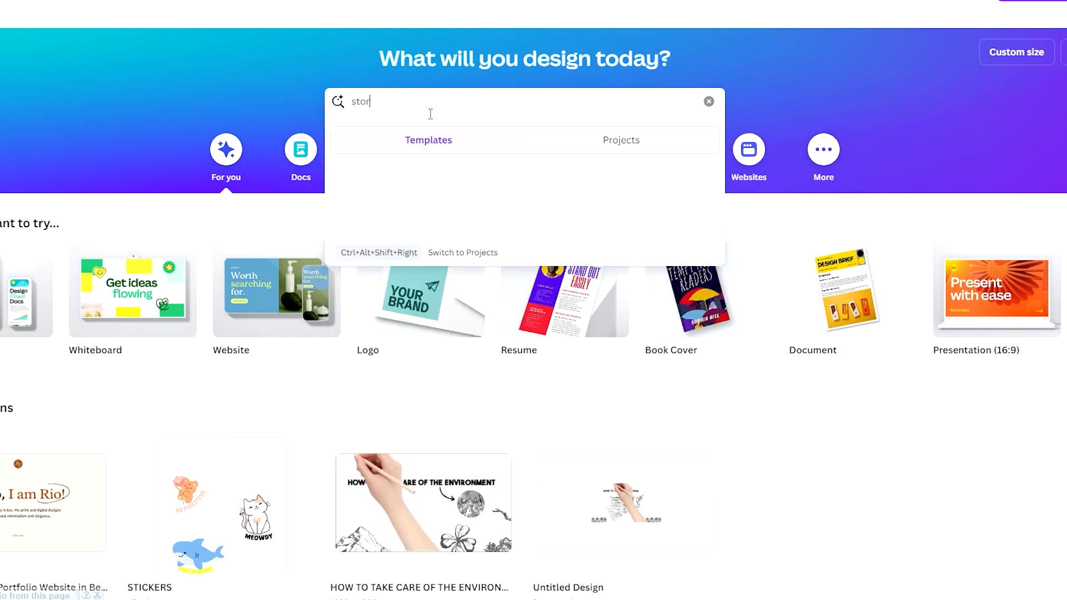
text(y book)
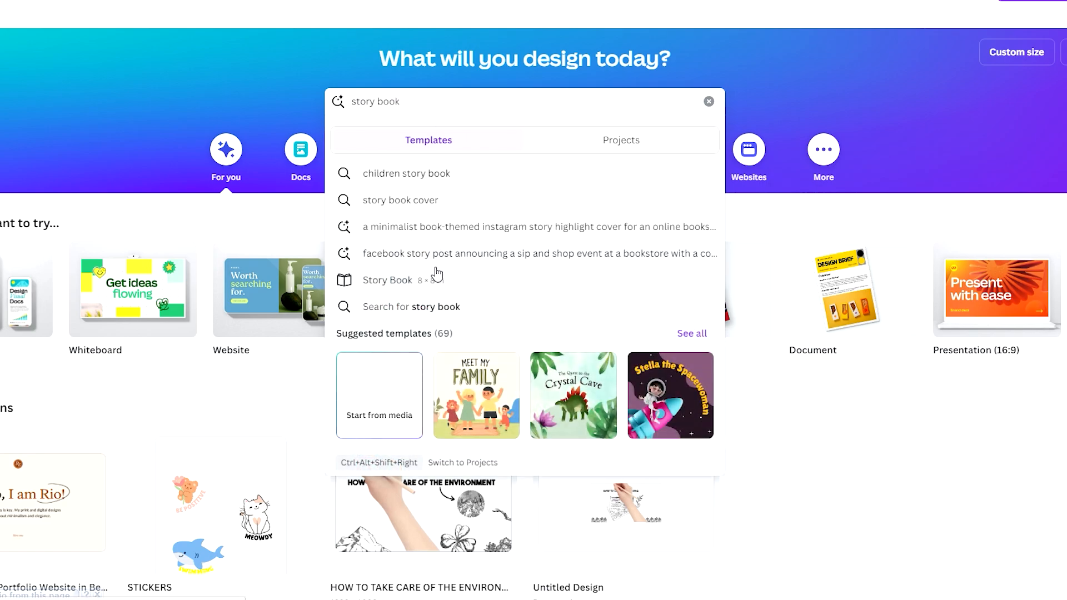
click(419, 281)
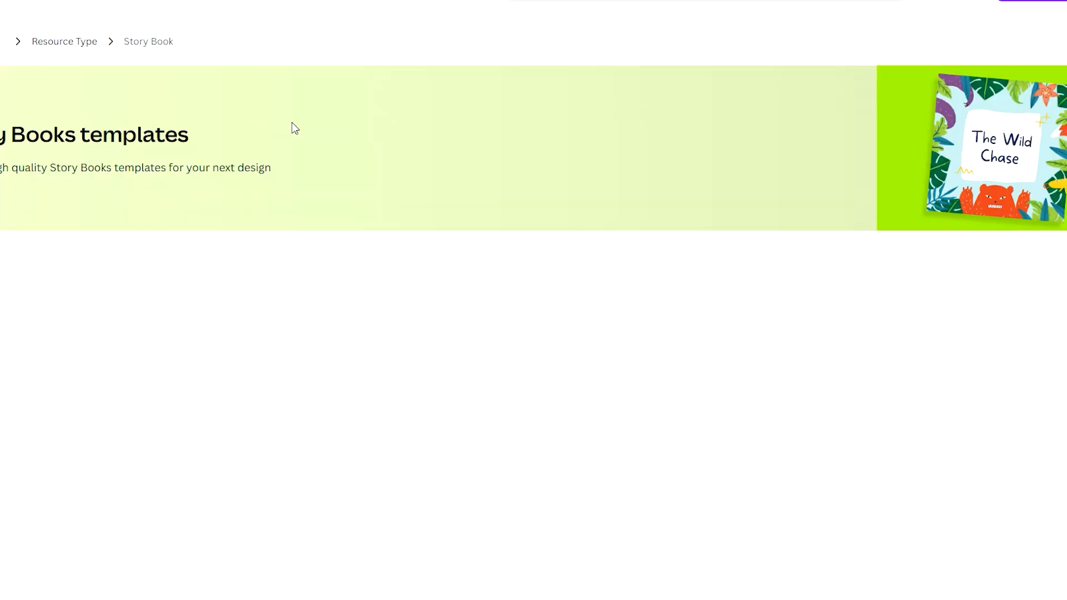
- Find the Colorful Hand Drawn The Wild Chase Story Book template and open it for customizing
scroll(358, 142, down, 1)
scroll(361, 145, down, 3)
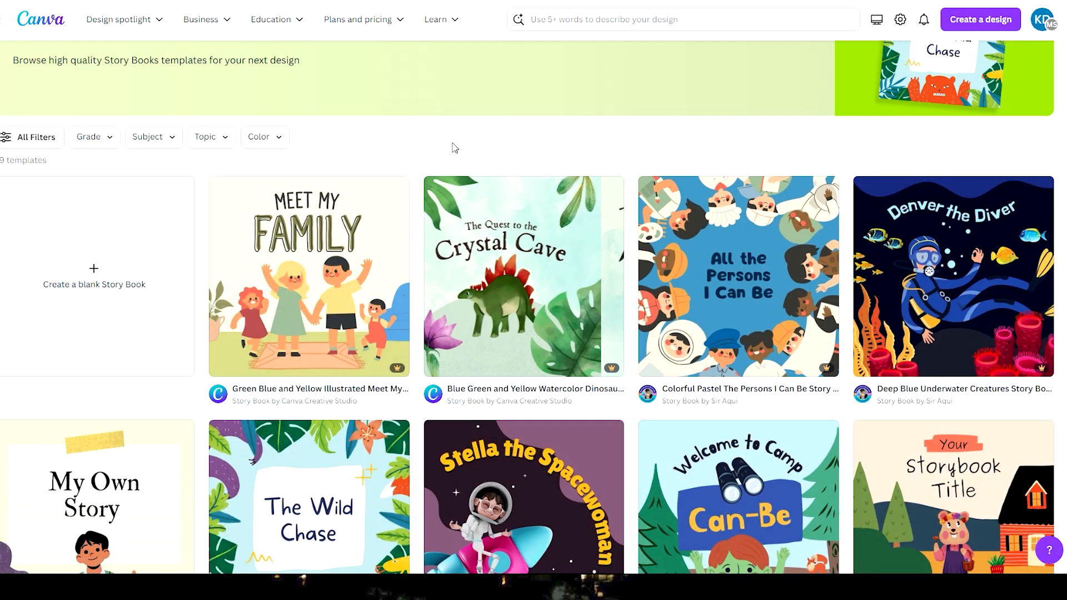
scroll(466, 153, down, 1)
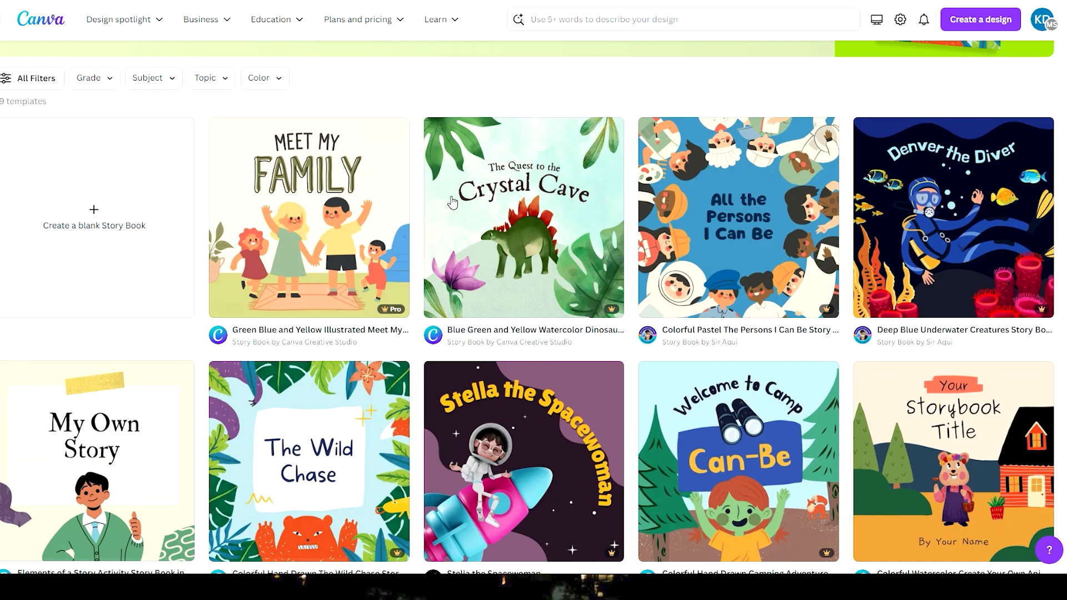
scroll(468, 253, down, 4)
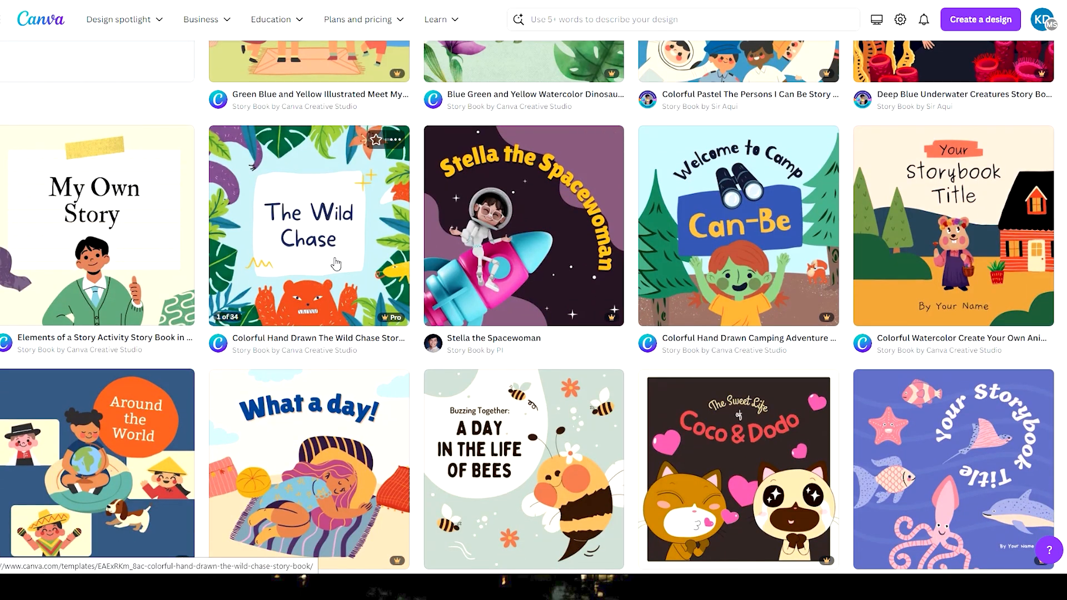
click(305, 305)
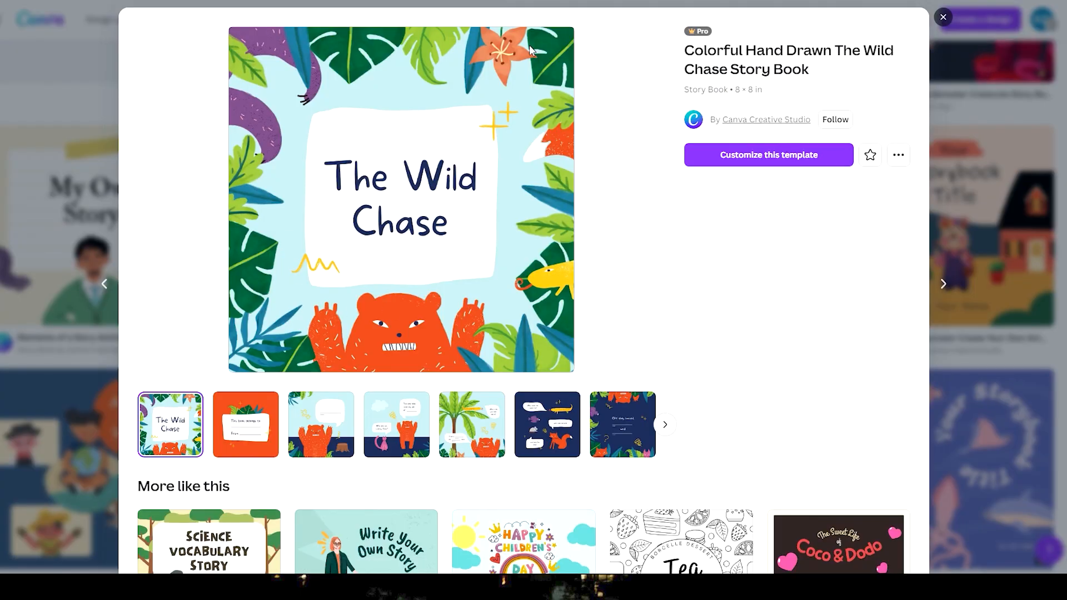
click(783, 142)
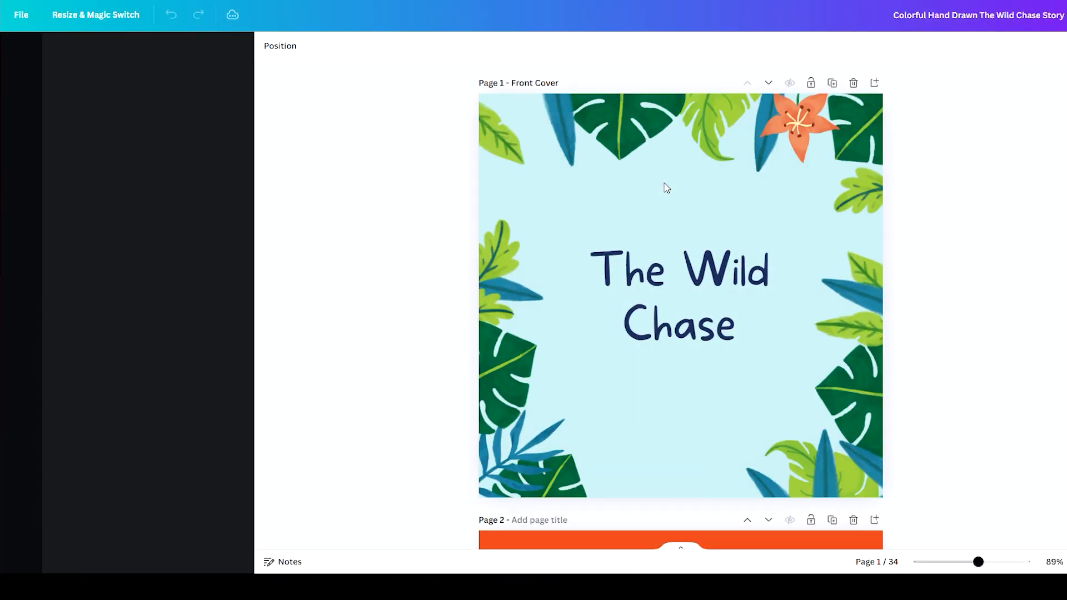
- Look through the template's pages from the front cover onward to examine the illustrations, speech bubbles and fill-in text
scroll(663, 206, down, 10)
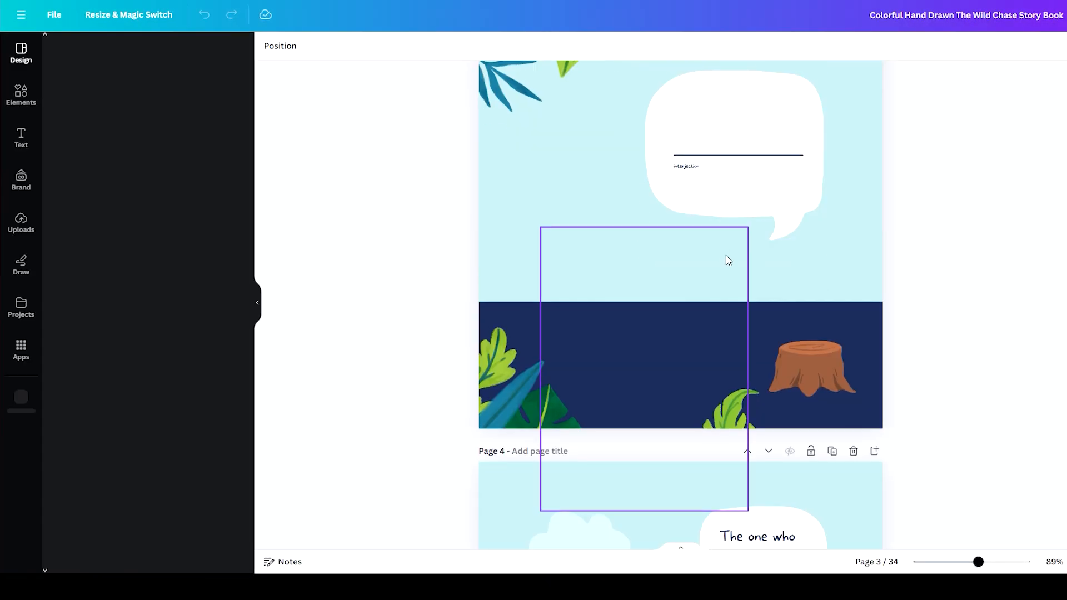
scroll(817, 294, up, 8)
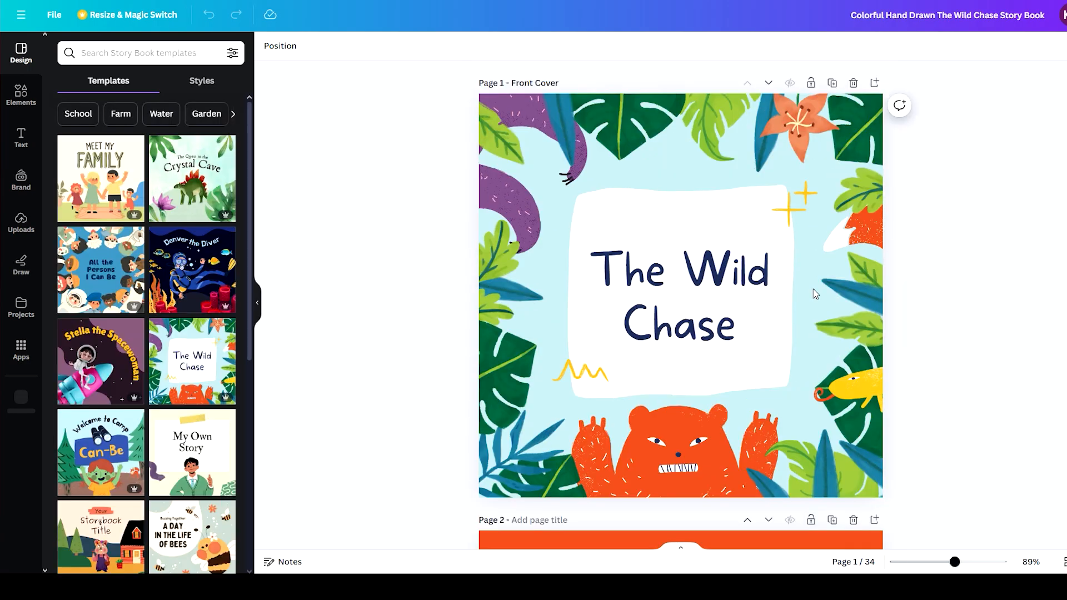
scroll(811, 294, down, 20)
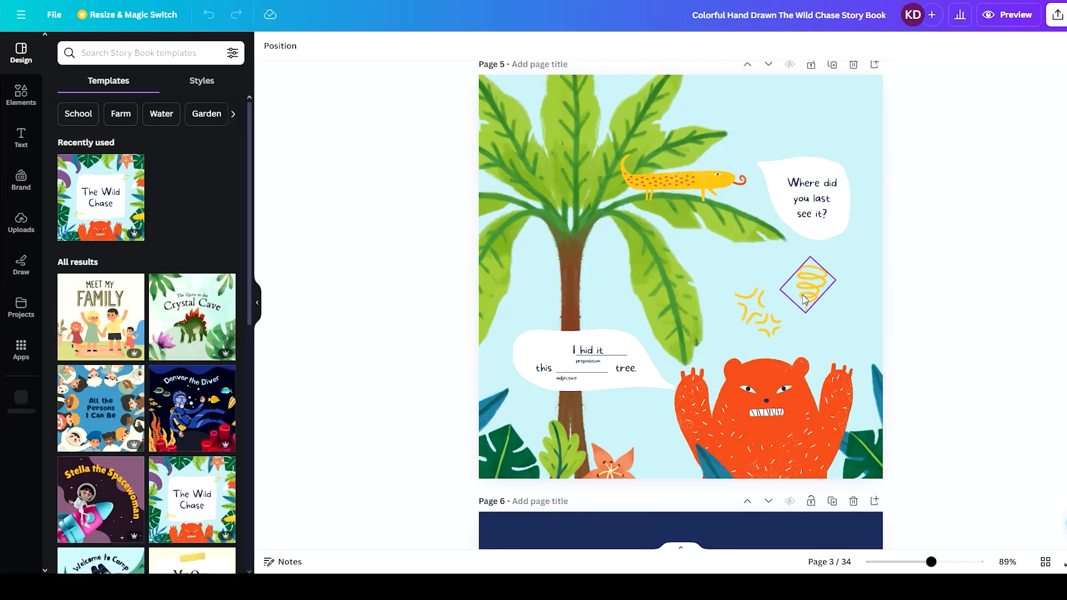
scroll(800, 297, up, 20)
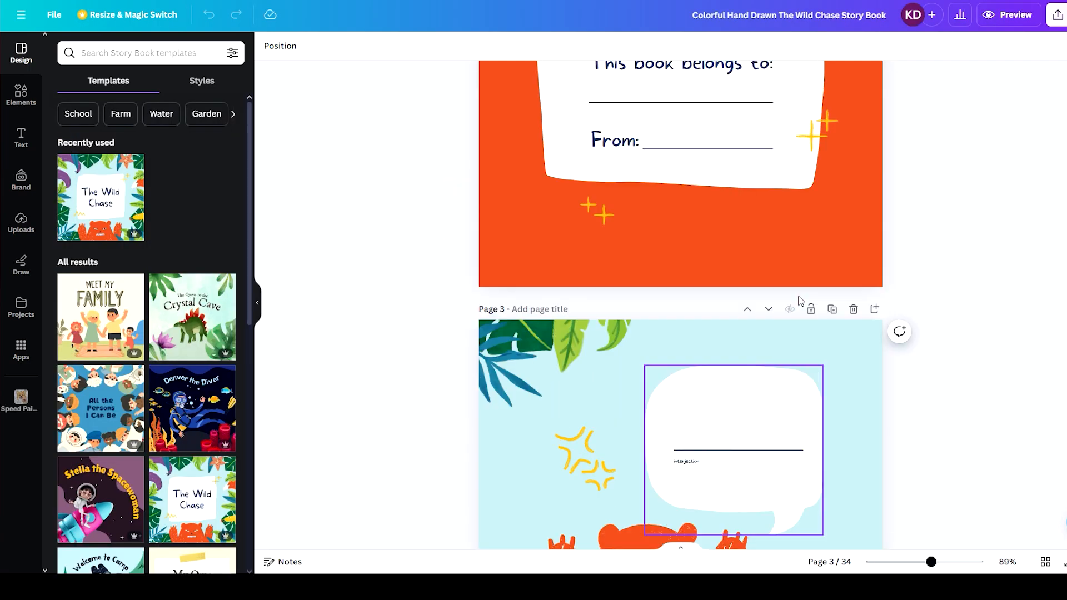
scroll(798, 301, up, 3)
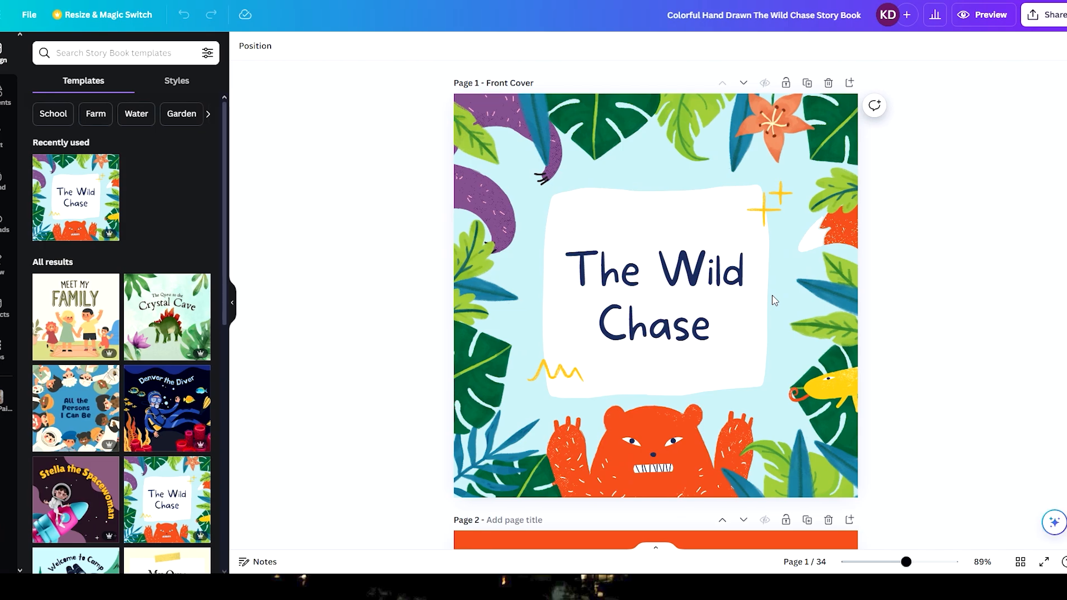
scroll(775, 300, down, 20)
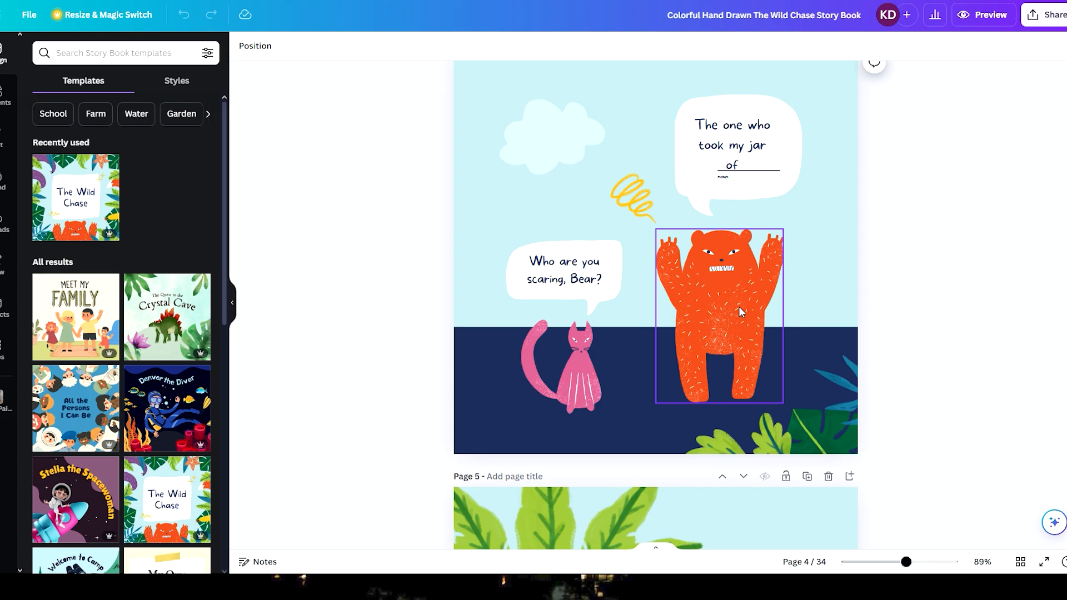
scroll(755, 311, down, 20)
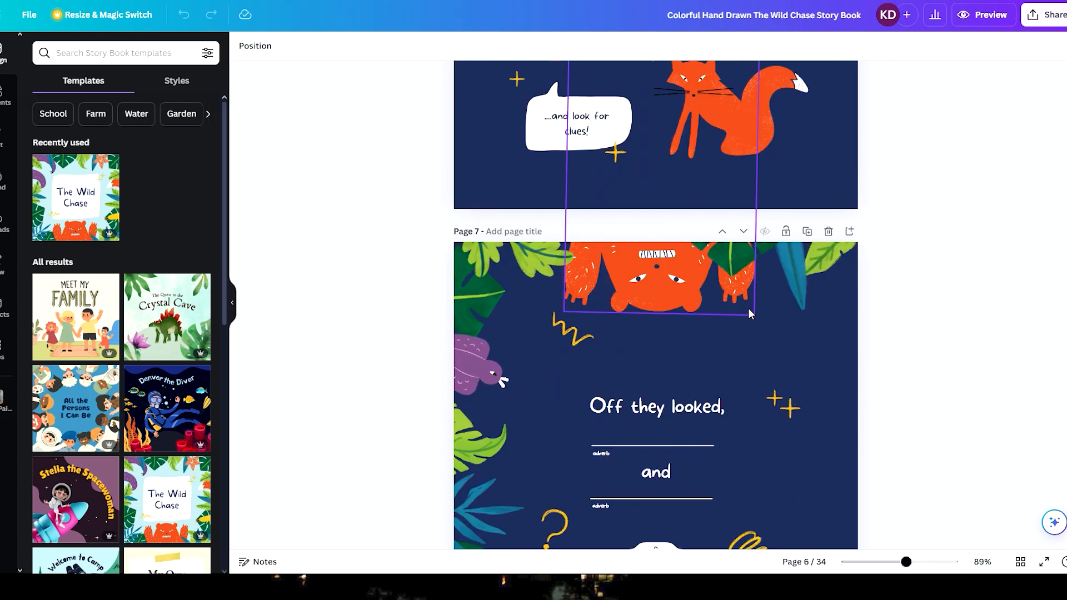
scroll(749, 311, down, 20)
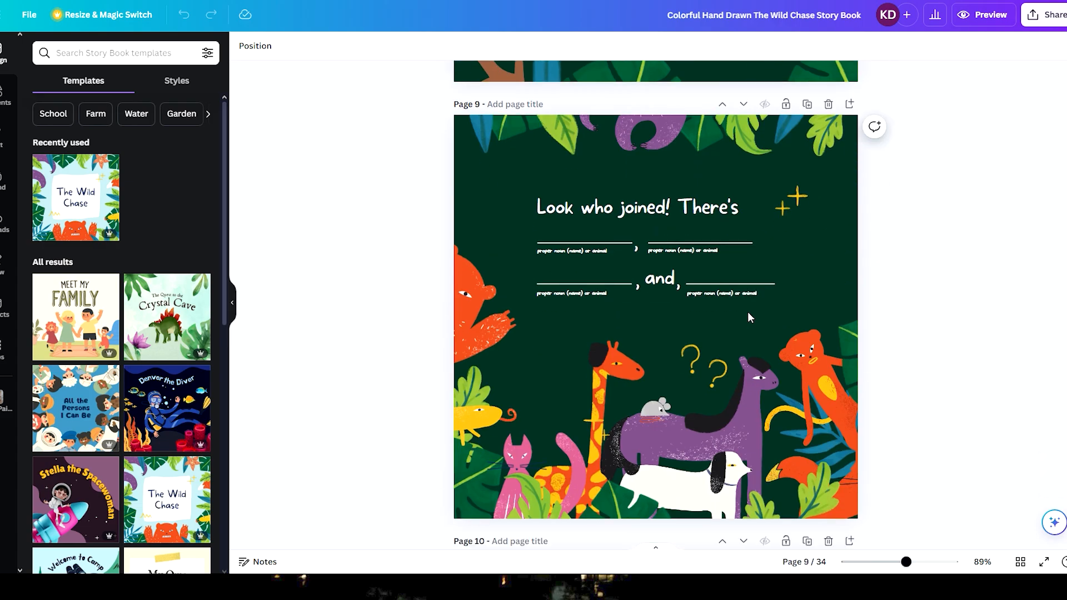
scroll(748, 318, down, 20)
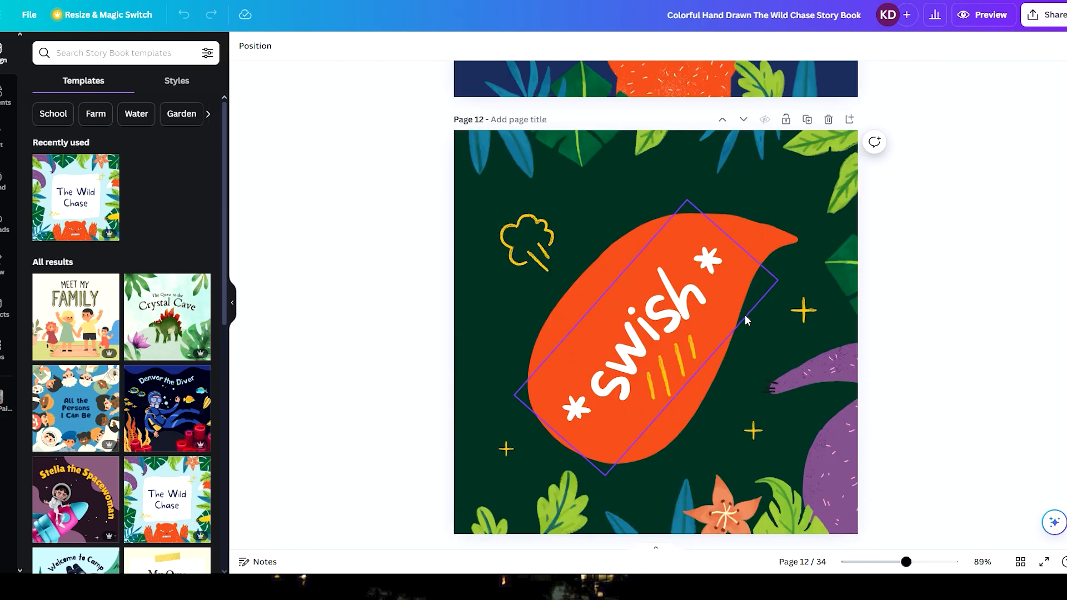
scroll(745, 321, down, 13)
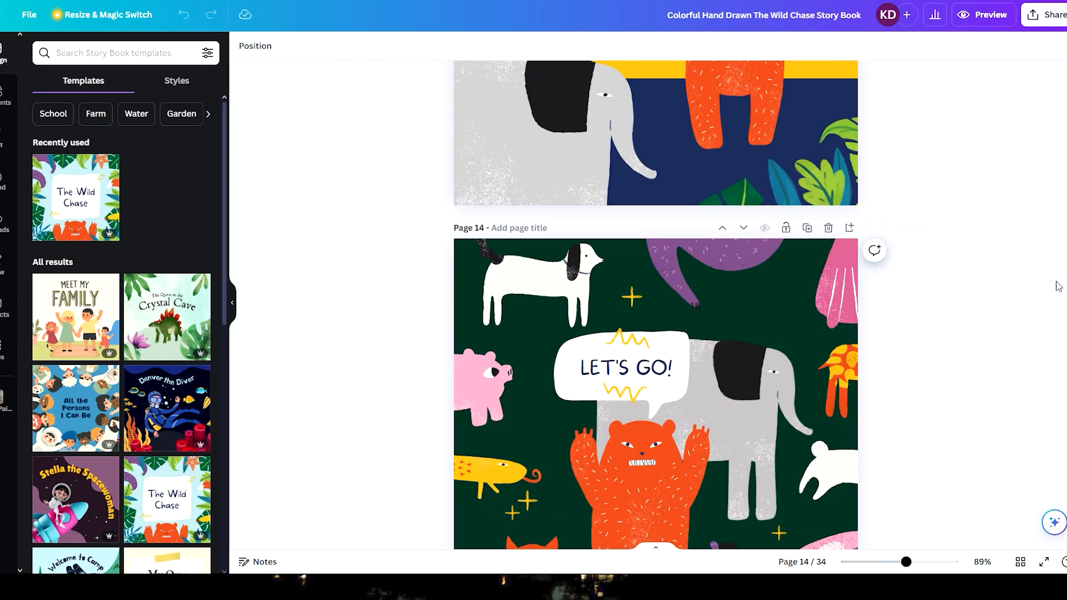
drag(1065, 253, 1065, 73)
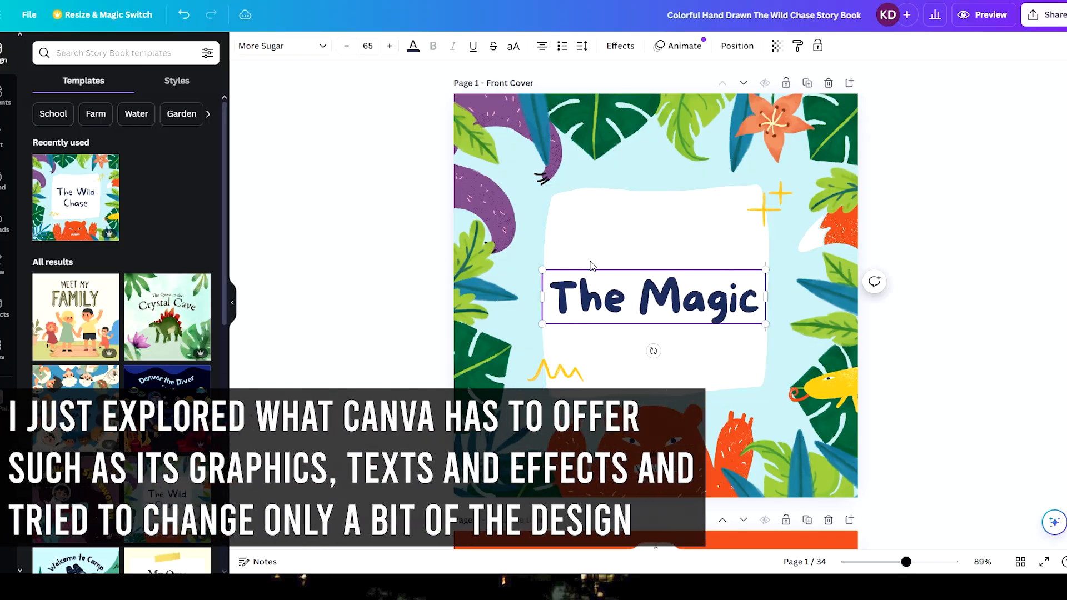
- Set the front cover title to "The Magic Pebble and the Forest Friends", broken over four lines at font size 44
click(347, 46)
drag(665, 331, 671, 280)
key(Return)
key(ctrl+a)
click(390, 46)
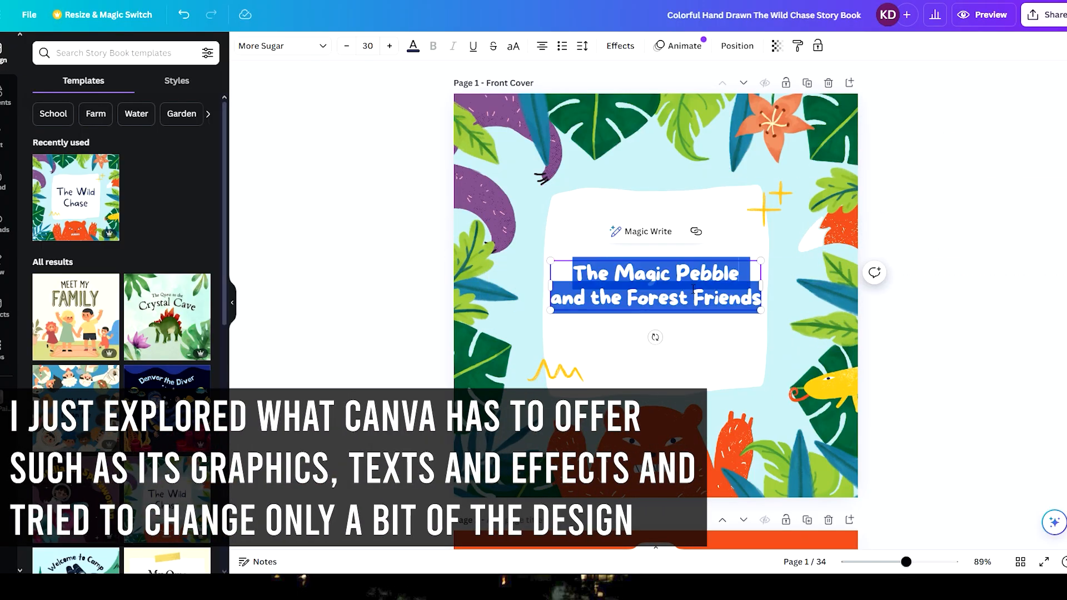
click(390, 45)
key(Return)
click(610, 334)
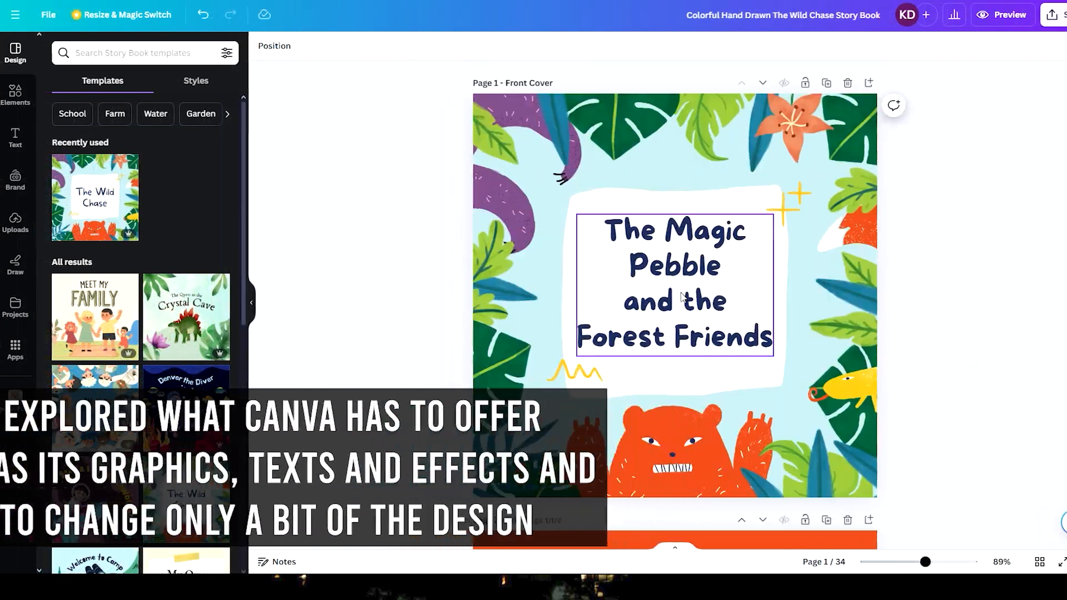
- Copy the story's opening sentence from ChatGPT onto page 2: "In the heart of a lush, green forest, there lived a little squirrel named Sam."
scroll(656, 311, down, 5)
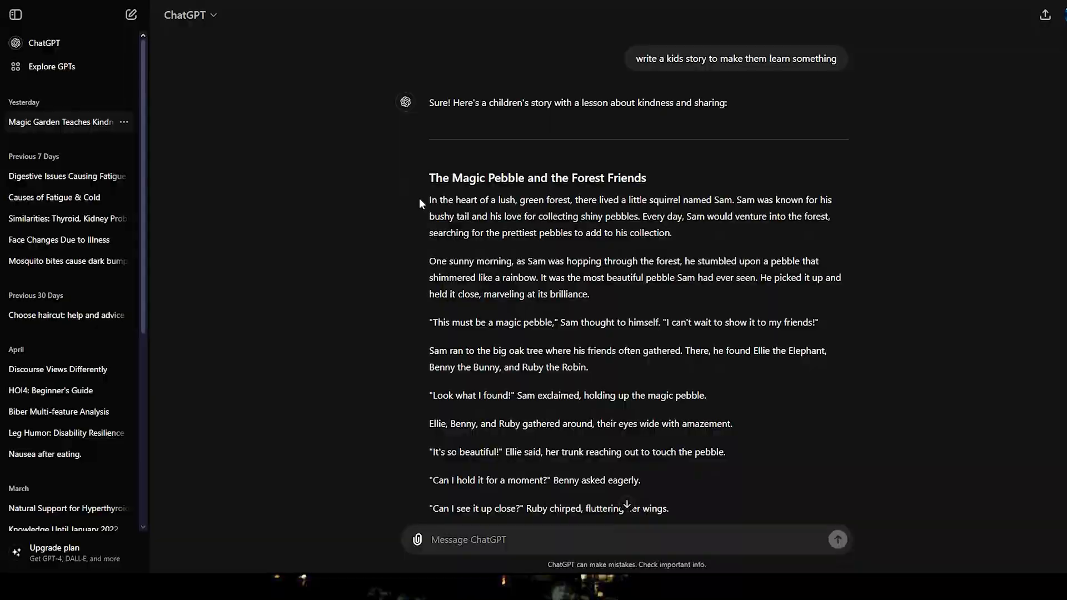
drag(419, 200, 803, 200)
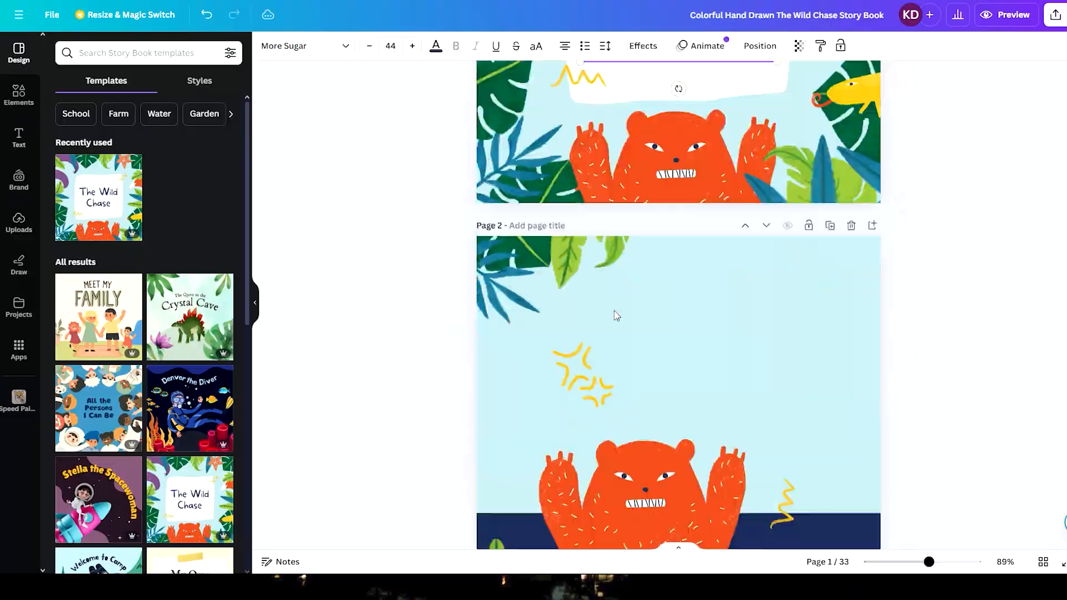
text(In the heart of a lush, green forest, there lived a little squirrel named Sam.)
click(673, 364)
- Search the graphics elements for "squirrel" and browse the illustrations for the story's main character
click(19, 95)
click(110, 52)
text(squirrel)
key(Return)
click(97, 81)
scroll(146, 334, down, 4)
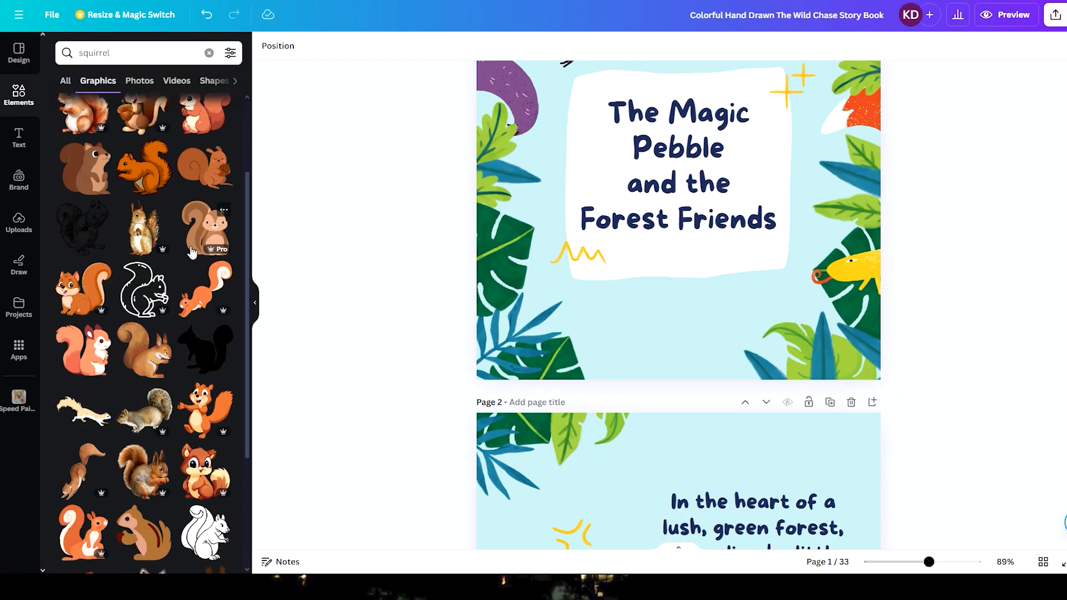
- Place the text "In the heart of a lush, green forest, there lived a little bear named Sam." above the bear on page 3
scroll(471, 338, down, 14)
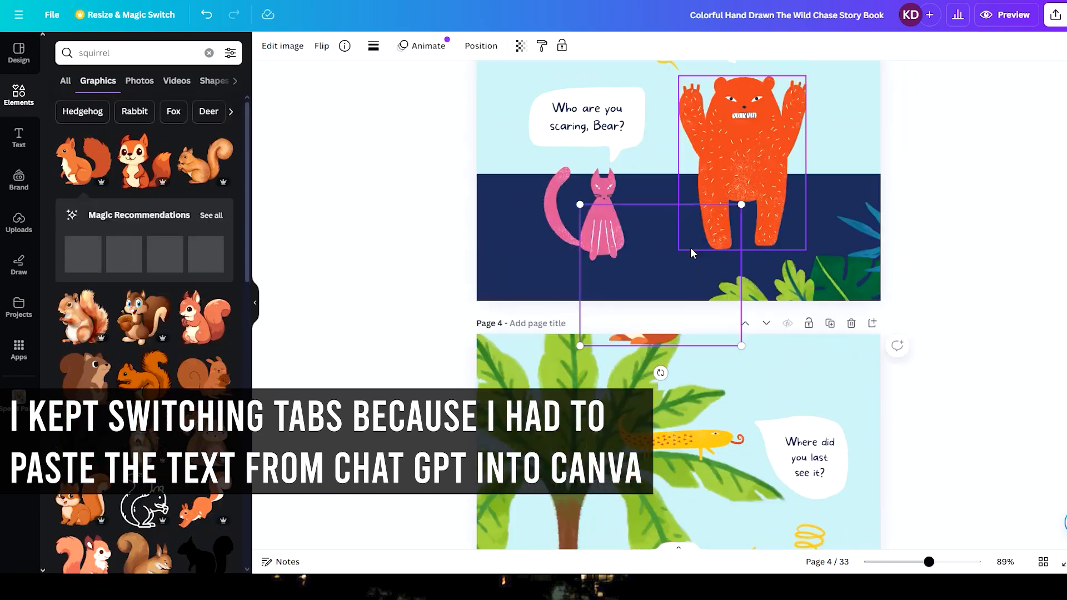
double_click(753, 318)
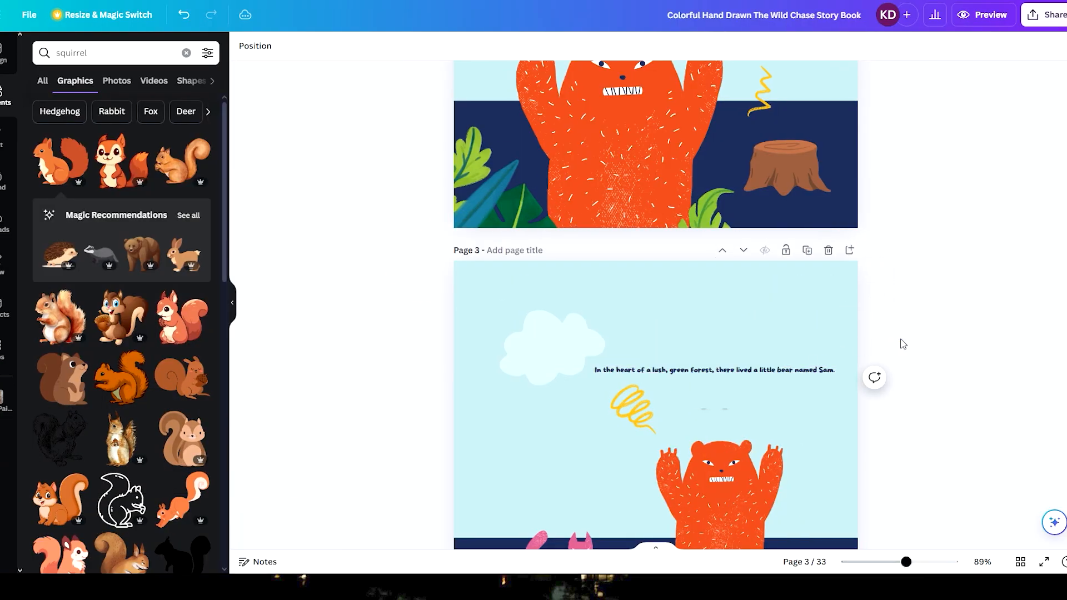
scroll(839, 366, down, 1)
click(758, 315)
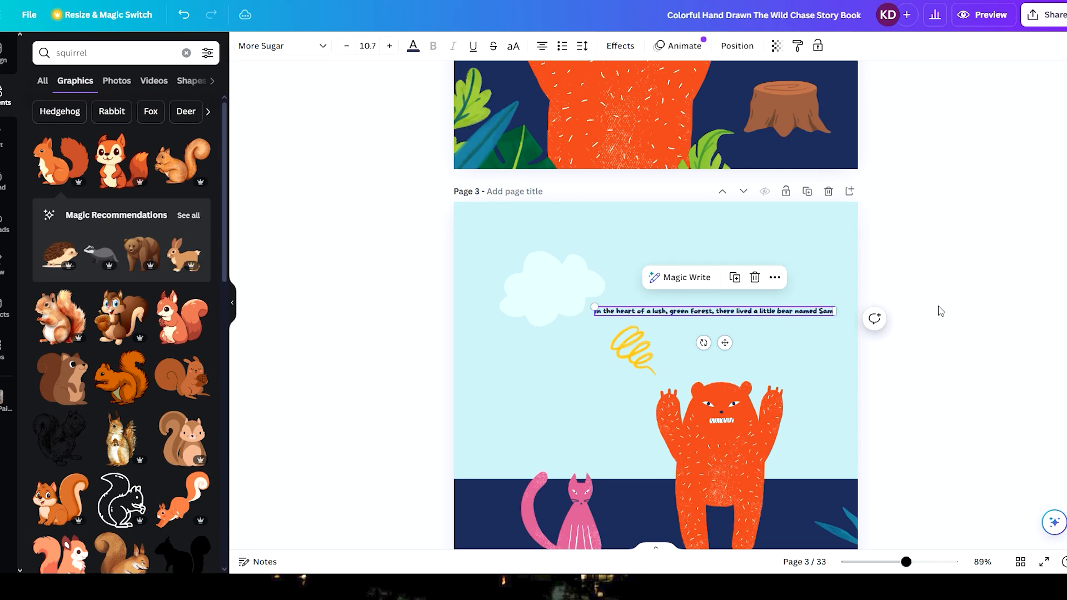
click(940, 311)
- Review the story book's inner pages from page 2 through page 12 for remaining template text and characters
scroll(924, 333, down, 4)
scroll(925, 334, up, 6)
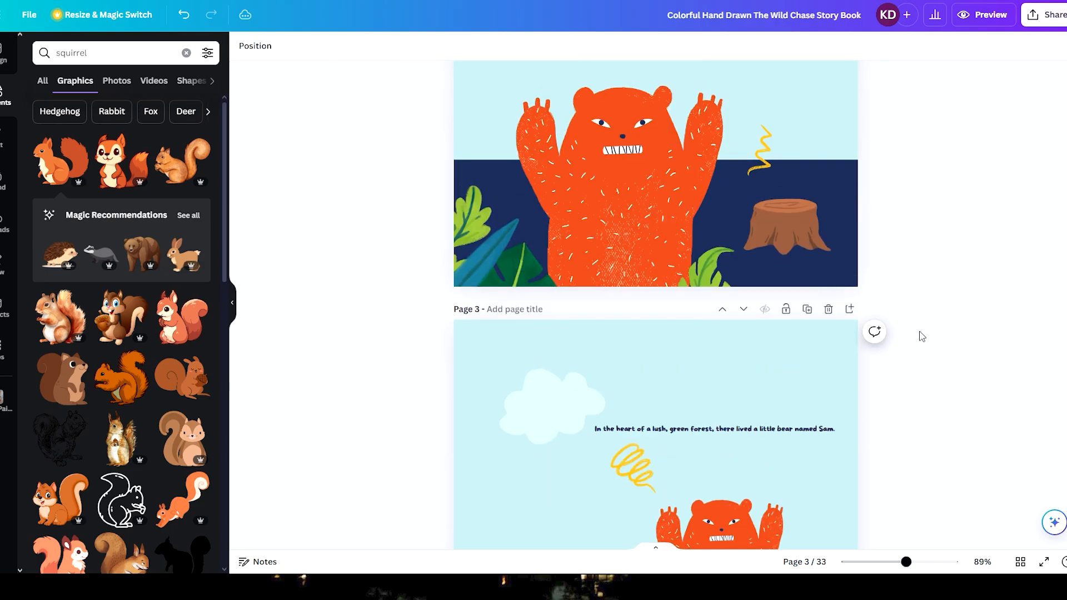
scroll(923, 336, down, 10)
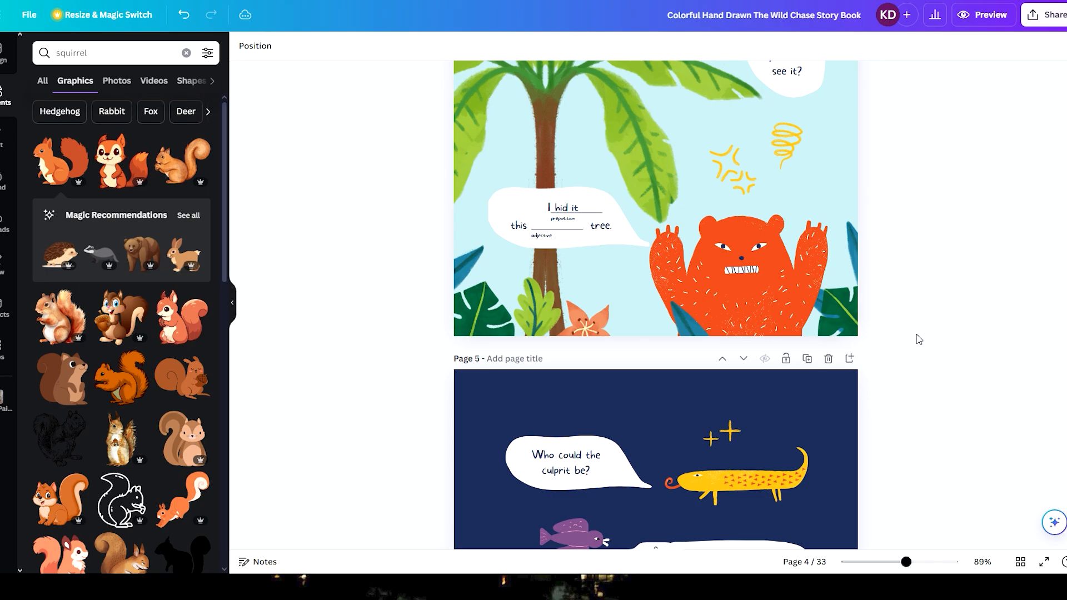
scroll(917, 334, up, 4)
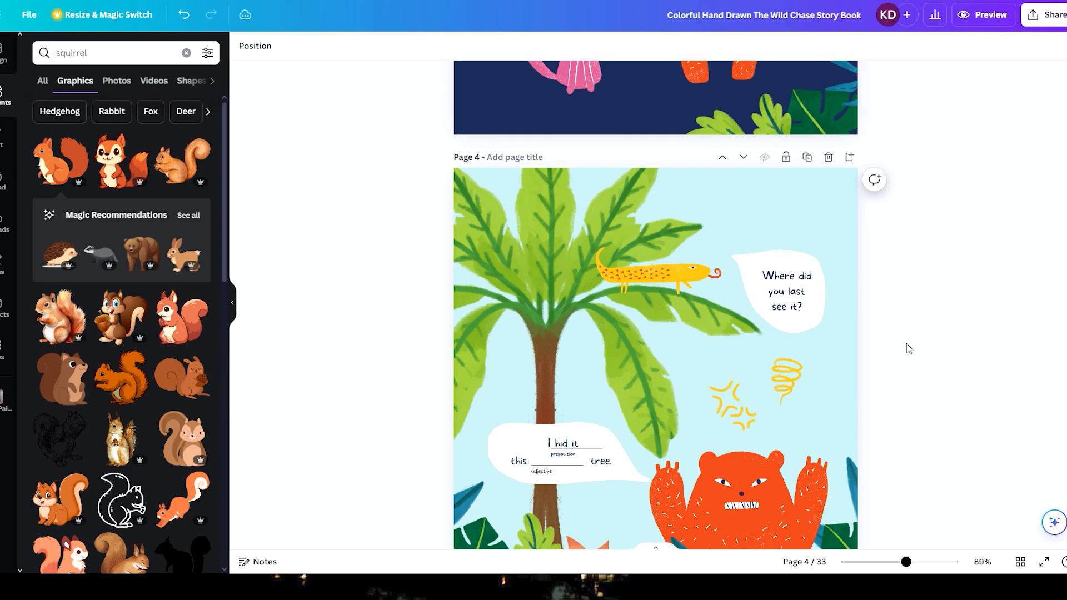
scroll(908, 344, down, 15)
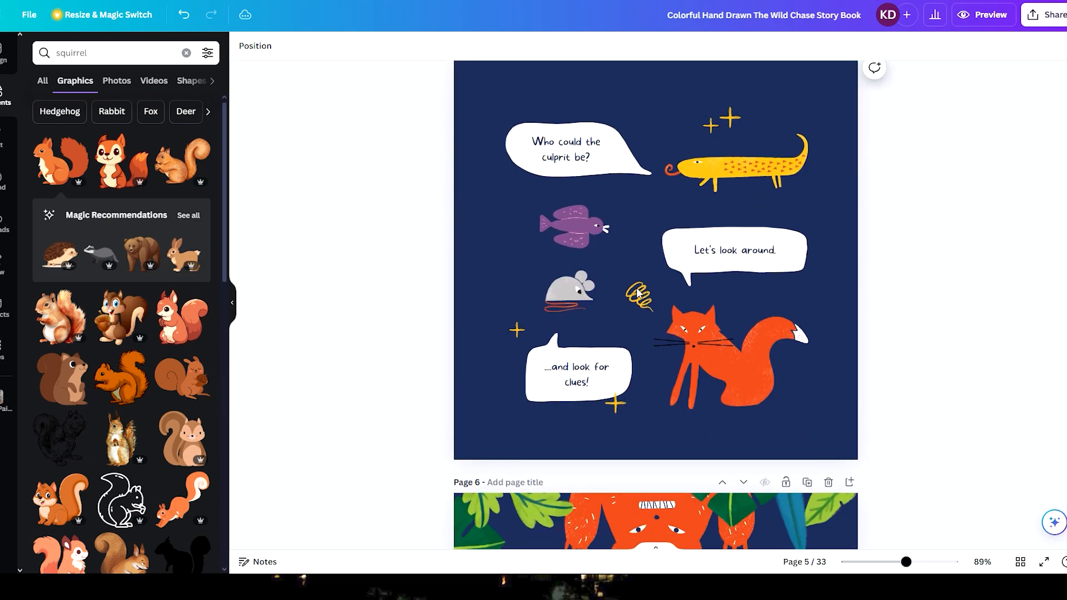
scroll(396, 238, down, 16)
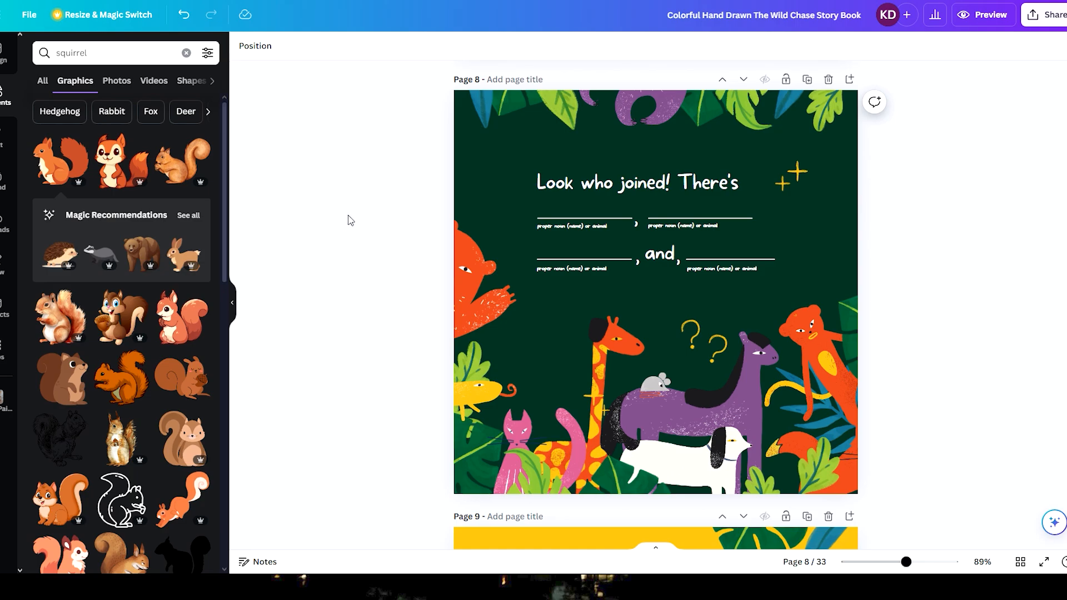
scroll(412, 212, down, 15)
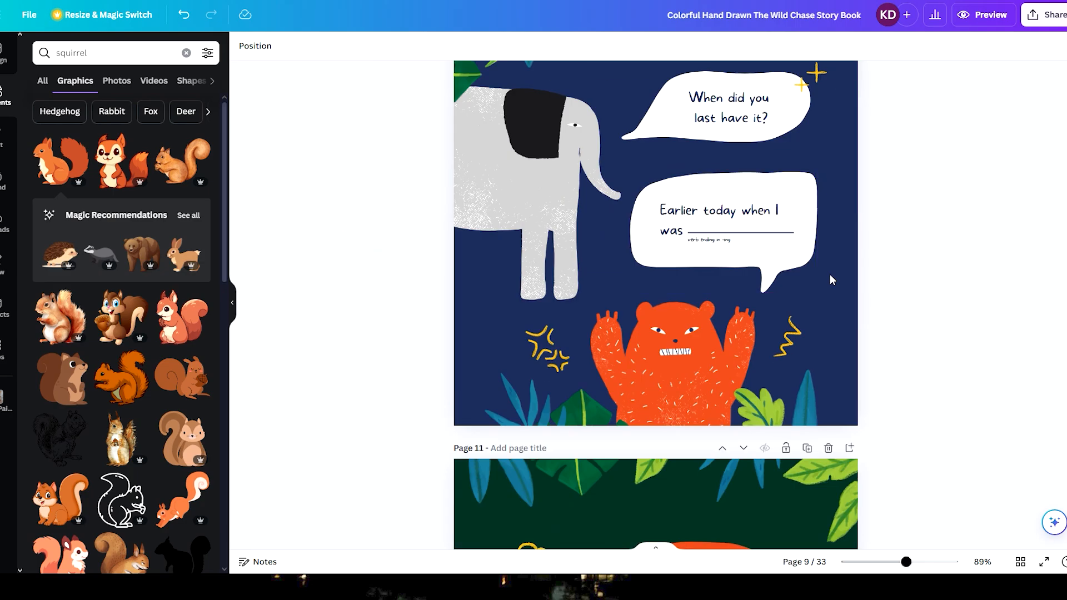
scroll(812, 337, down, 10)
scroll(793, 325, up, 2)
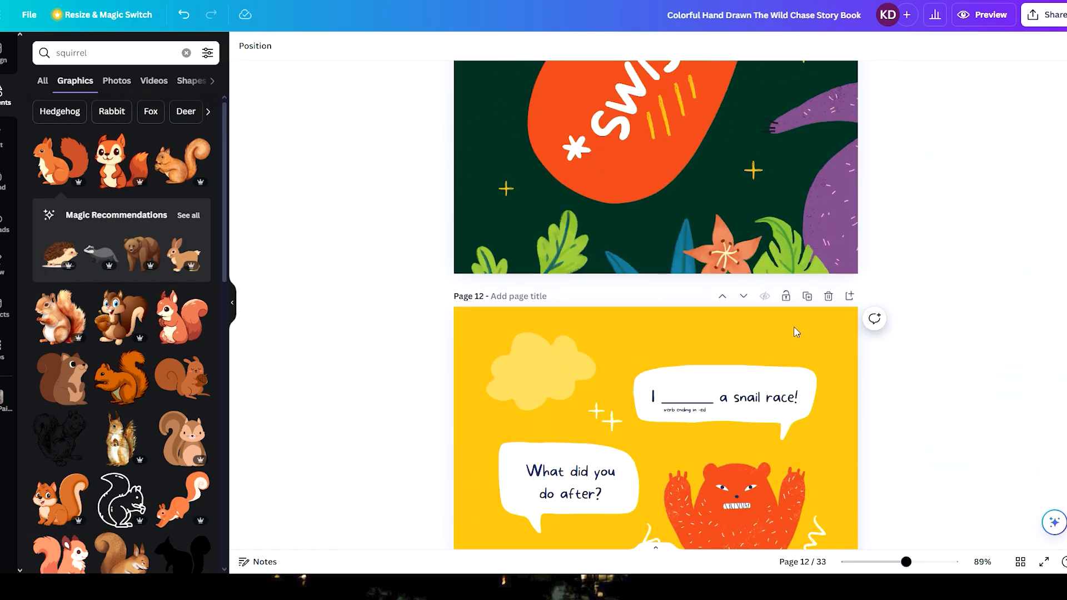
scroll(789, 326, up, 15)
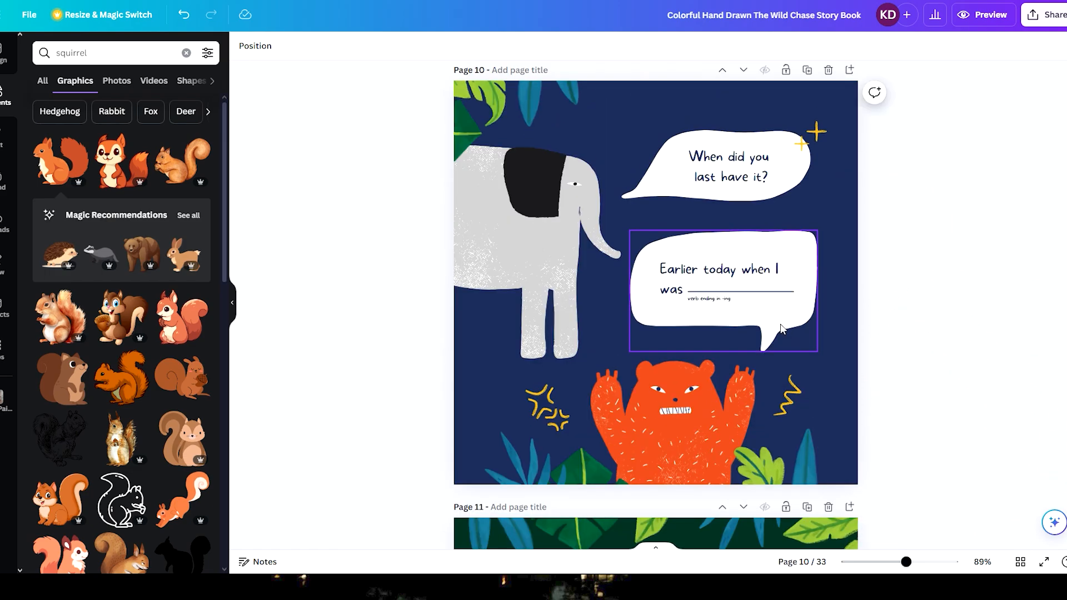
- Find the Simplebooklet Flip app among all of the design's sharing options and open it for publishing the story book
scroll(781, 328, up, 3)
scroll(773, 322, up, 8)
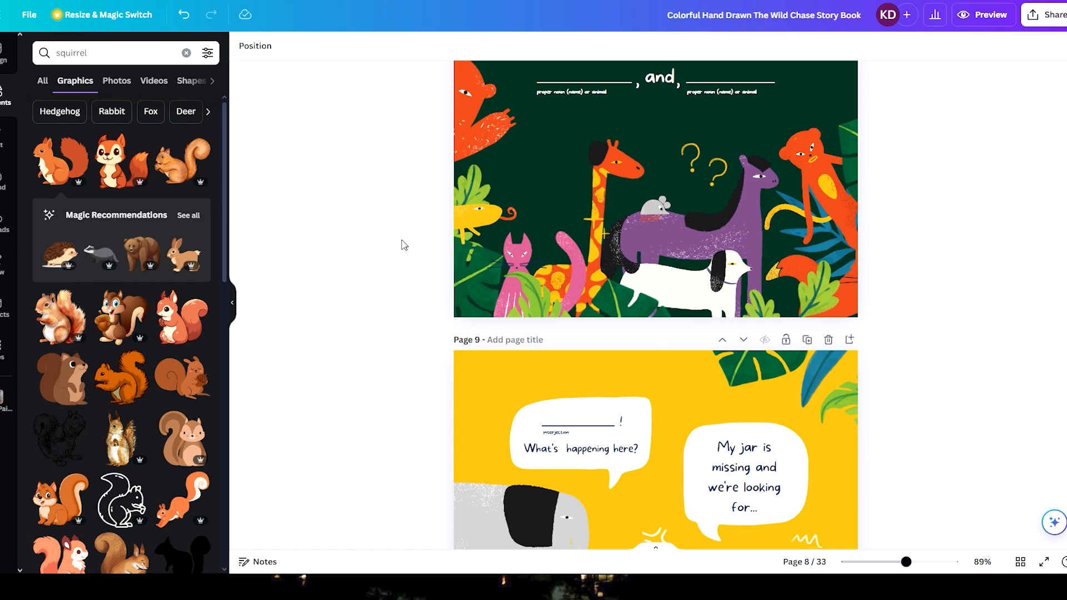
scroll(970, 126, up, 15)
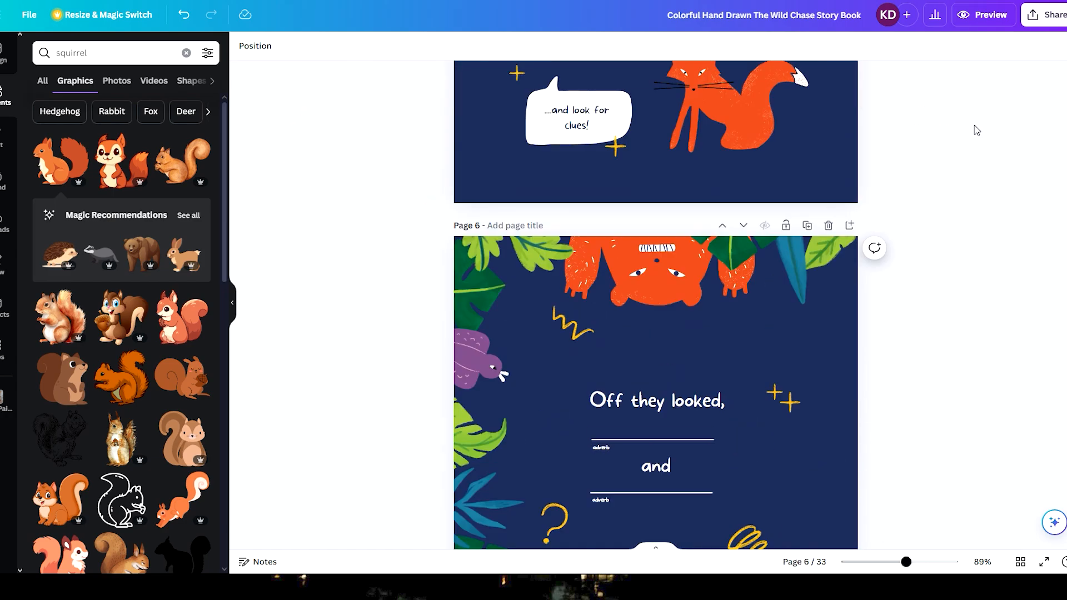
scroll(975, 128, up, 20)
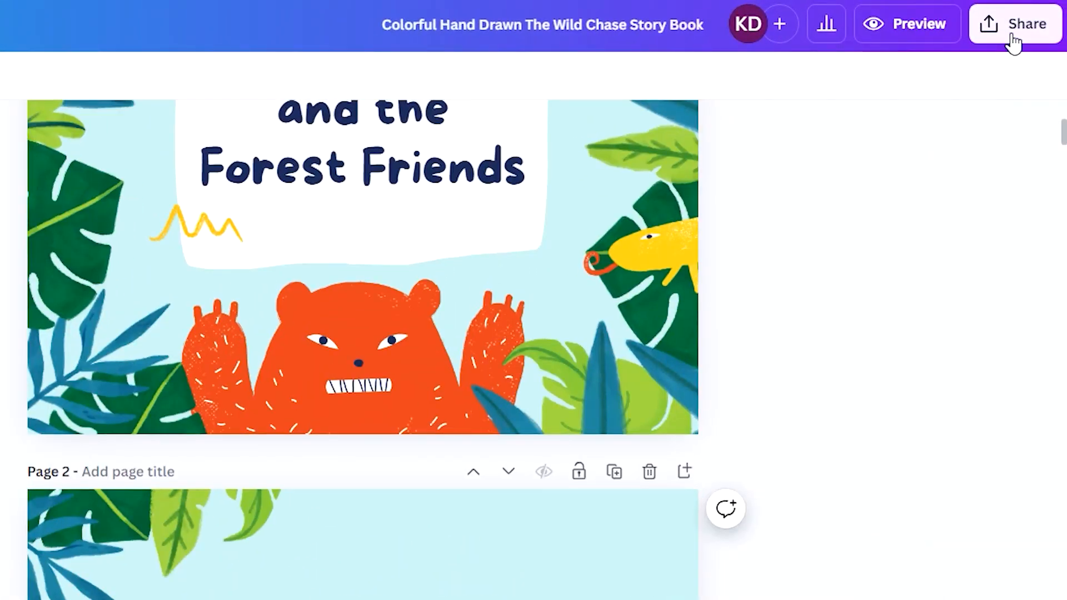
click(1014, 24)
scroll(721, 595, down, 10)
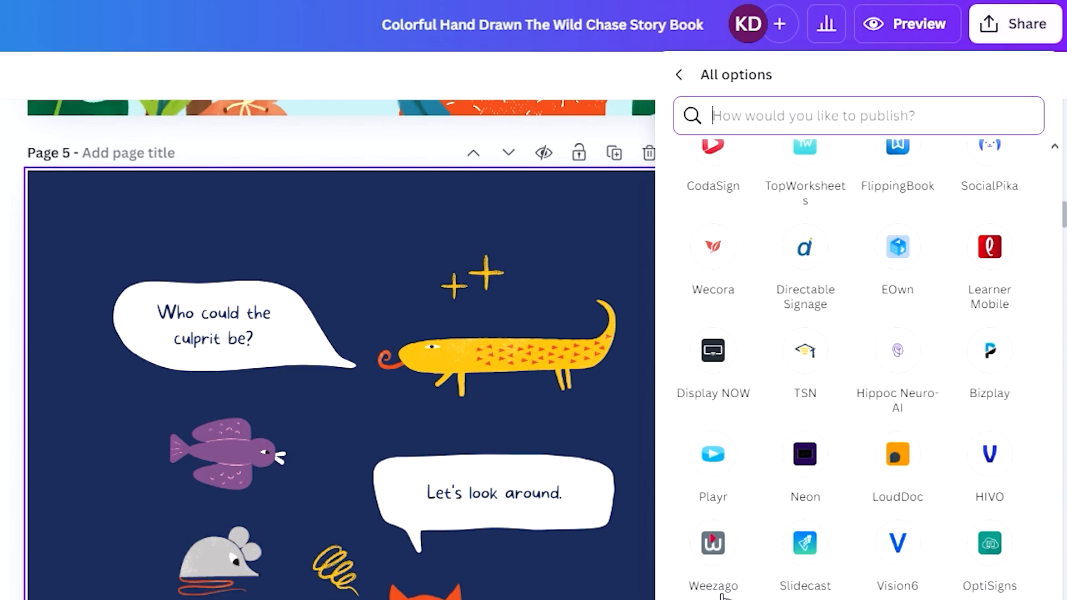
scroll(721, 596, up, 10)
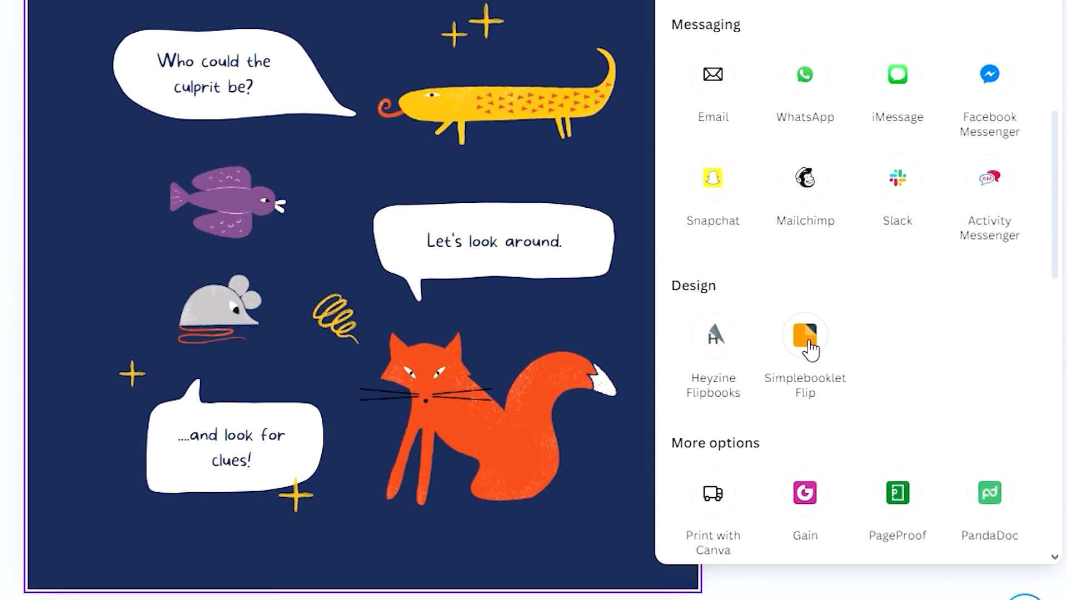
click(801, 553)
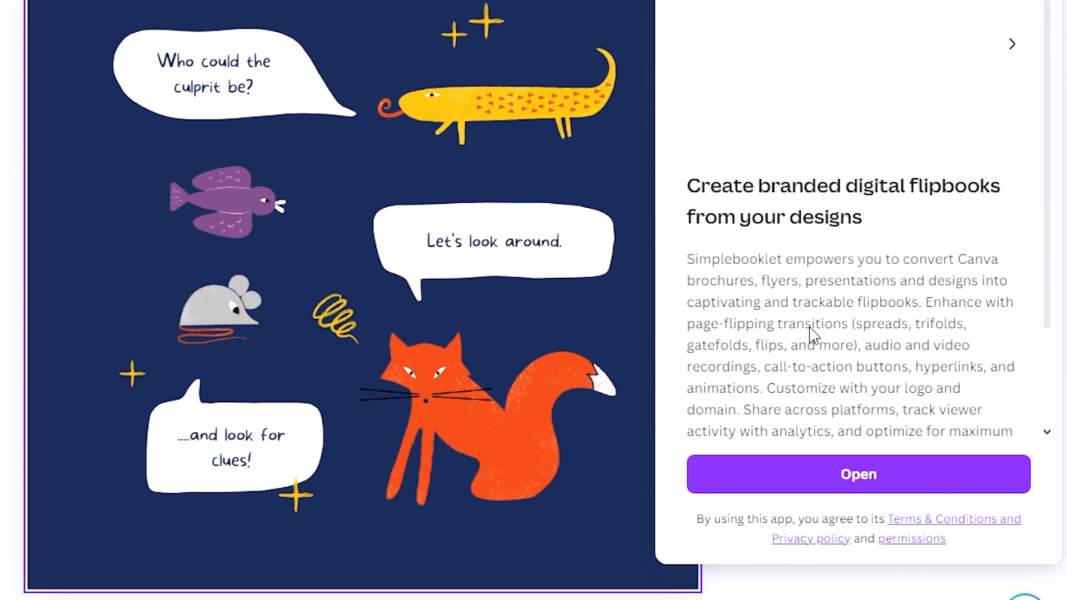
click(867, 474)
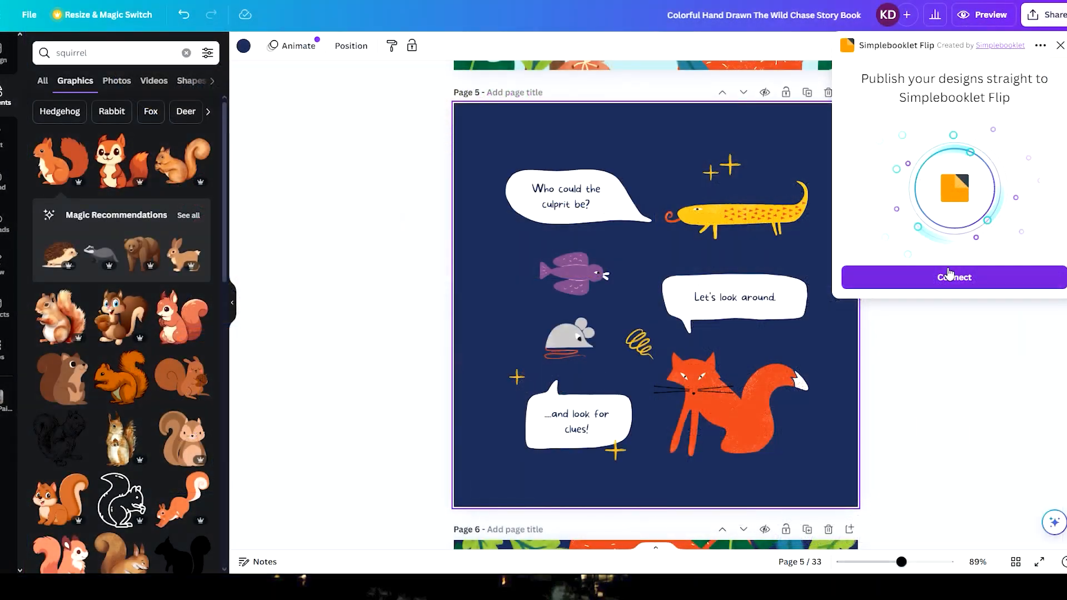
- Connect Canva to Simplebooklet Flip by signing in to Simplebooklet with an existing account
click(949, 278)
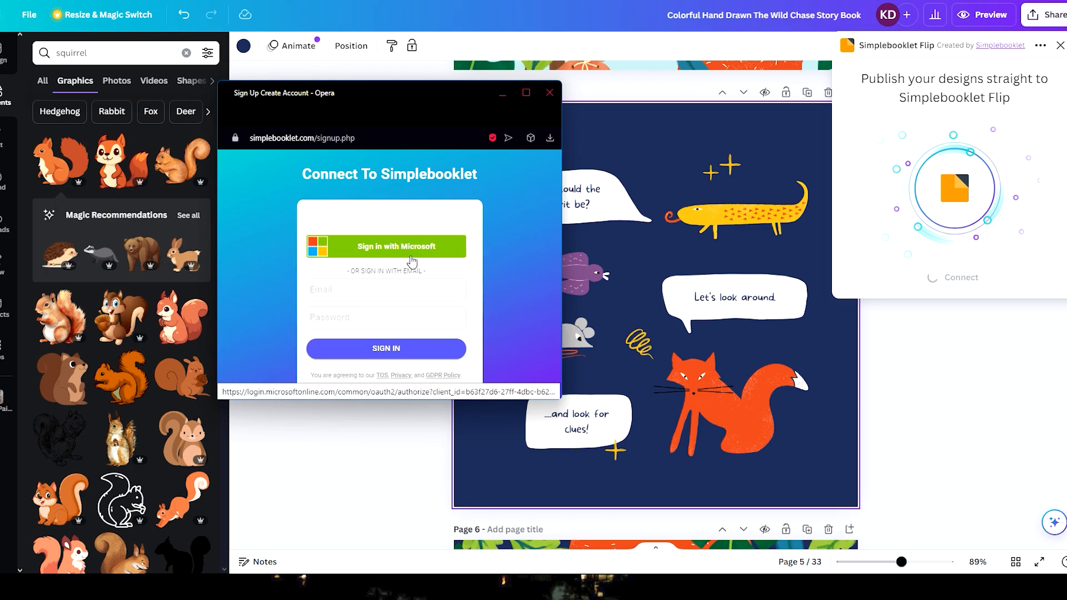
click(392, 236)
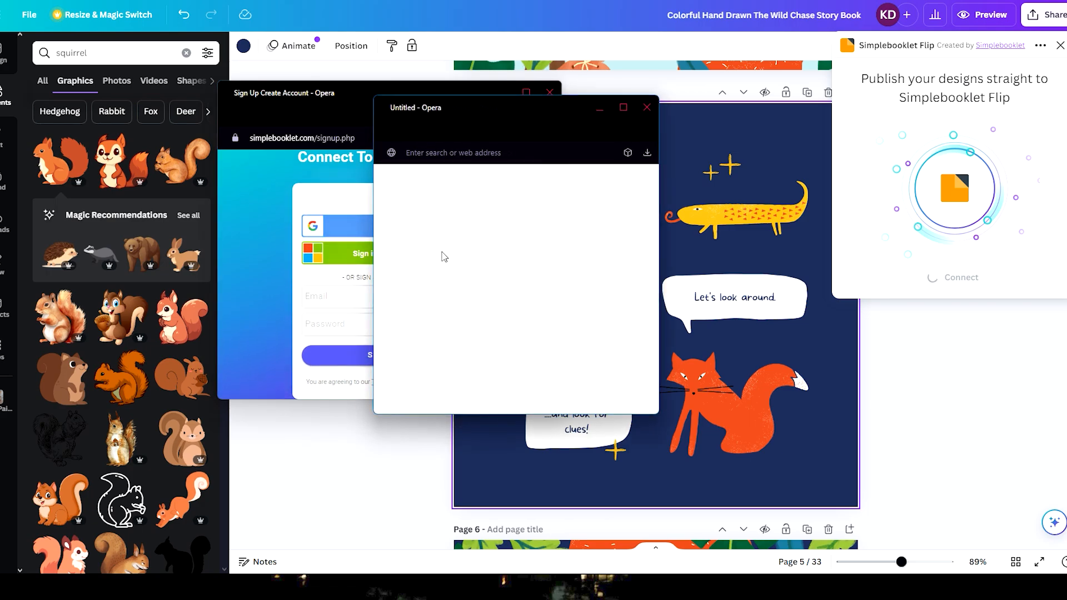
click(646, 107)
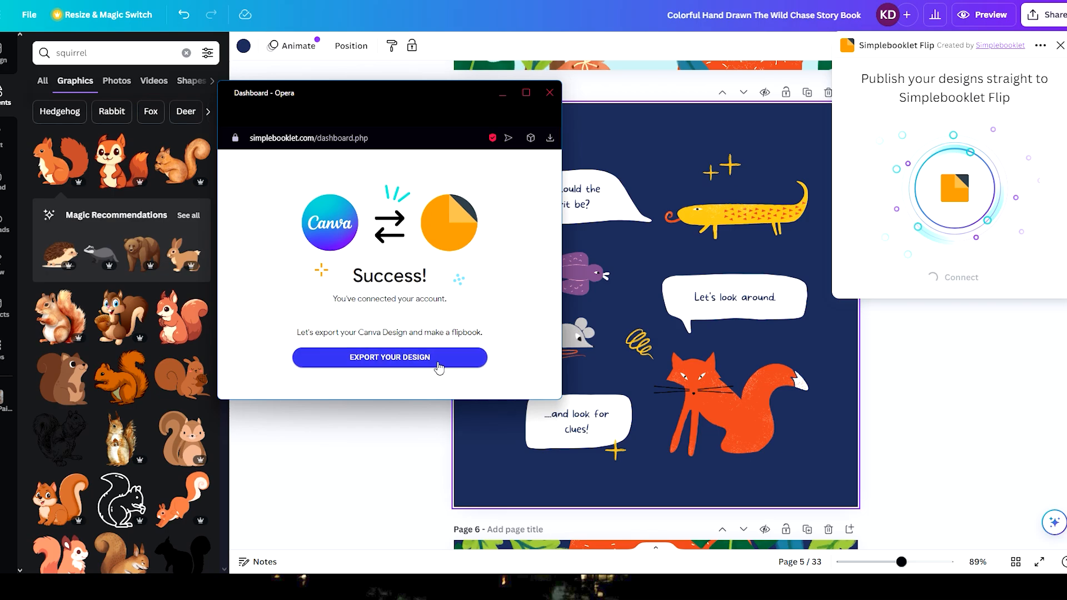
- Export pages 1-10 to Simplebooklet Flip and convert them into a Page Curl flipbook titled "The Magic Pebble and the Forest Friends"
click(380, 365)
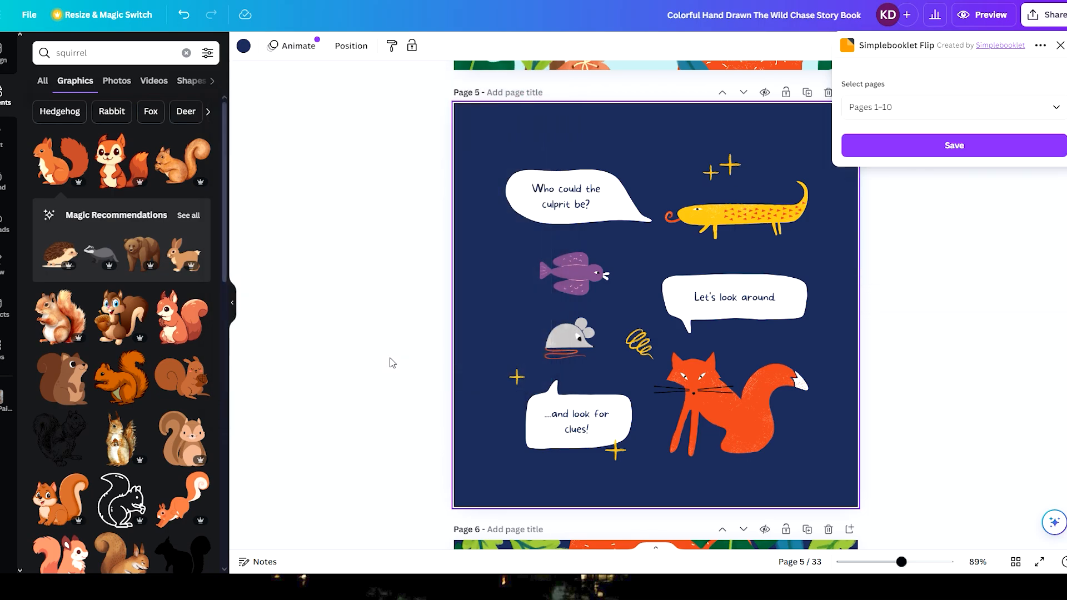
click(897, 143)
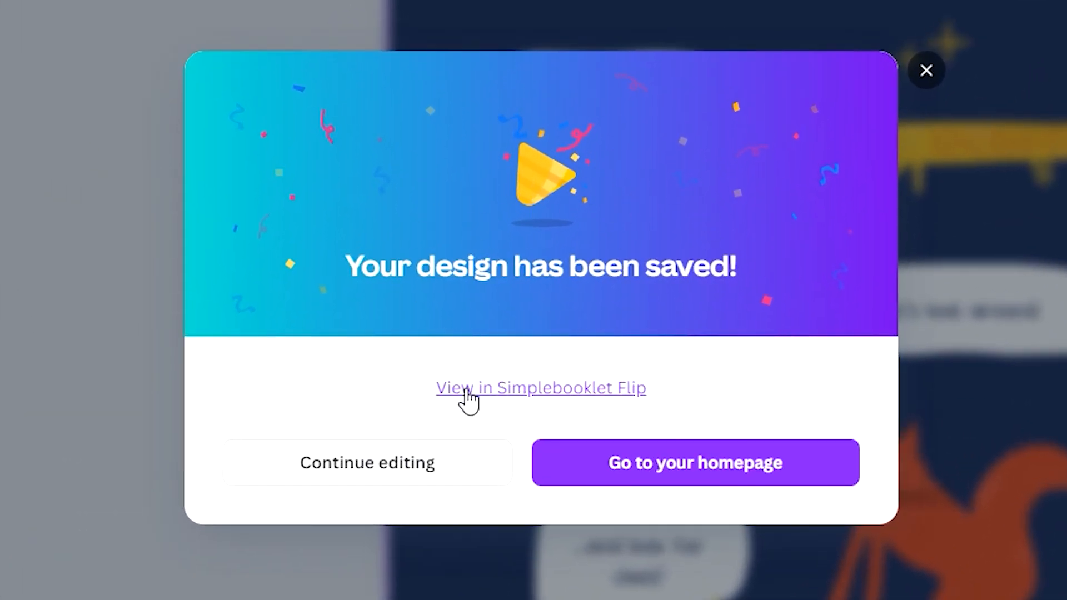
click(622, 394)
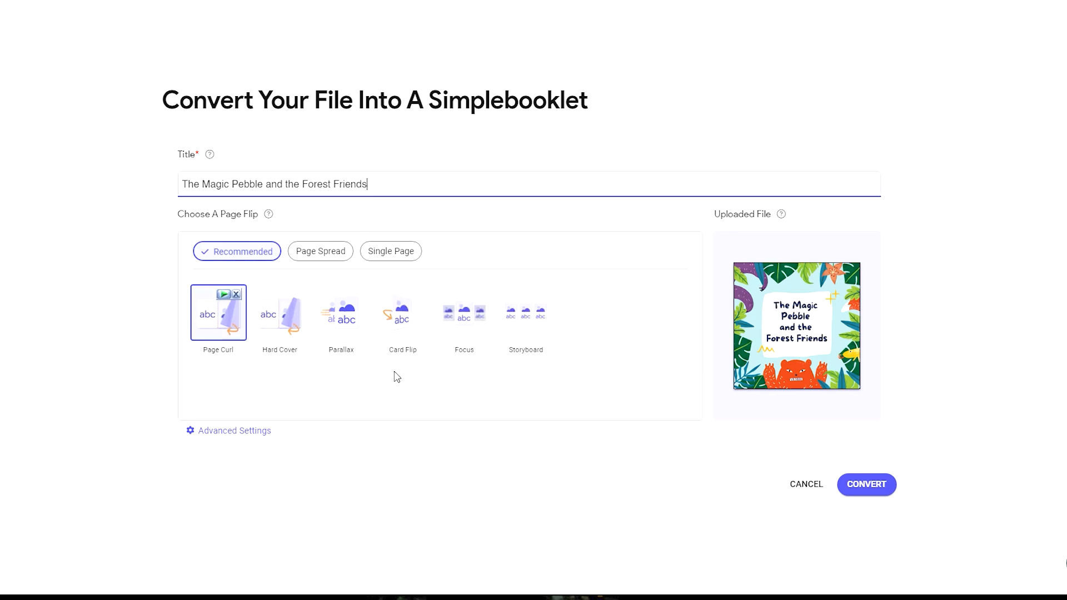
click(850, 486)
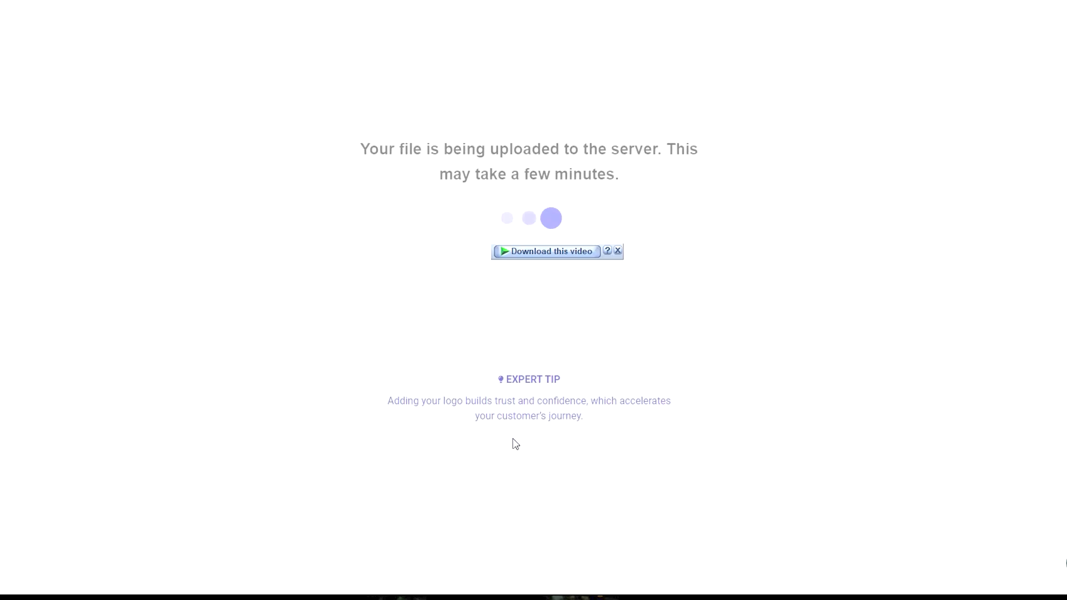
click(619, 204)
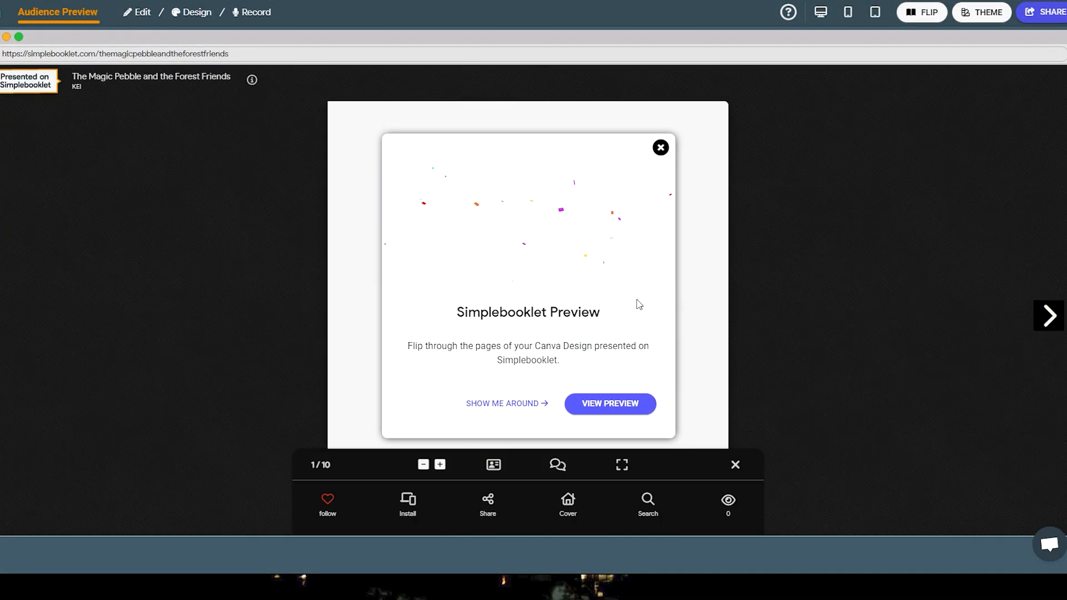
- Open the flipbook's preview and flip from the cover through the story's inner pages
click(628, 405)
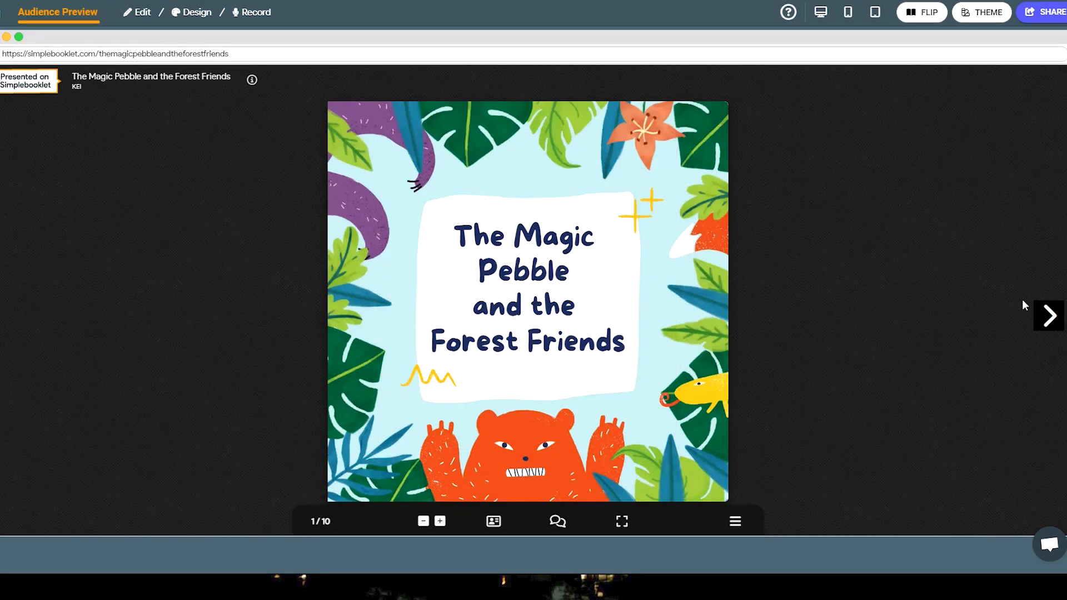
click(1049, 322)
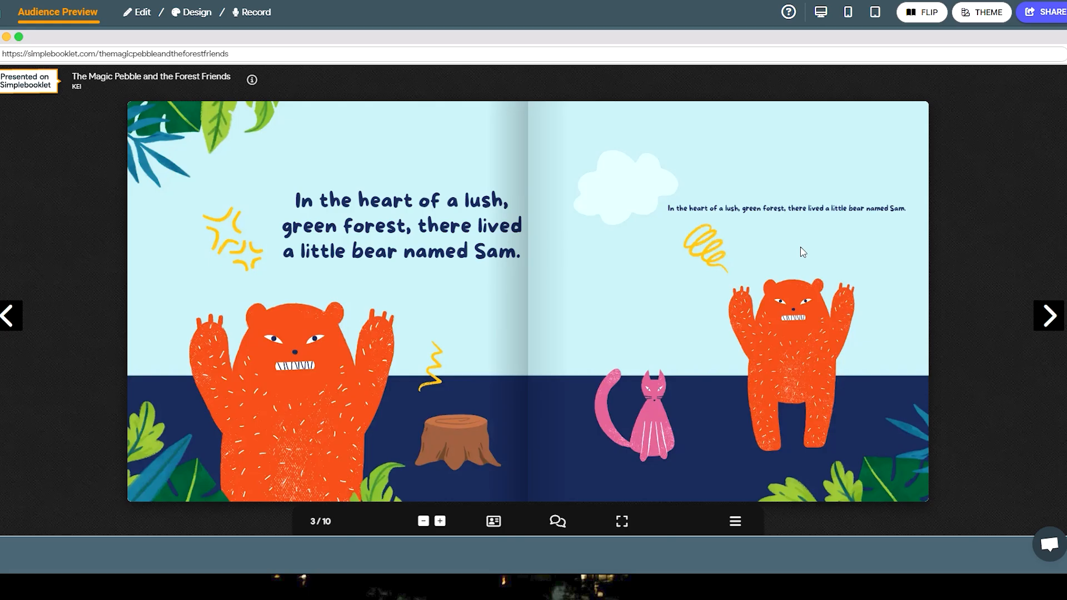
key(Right)
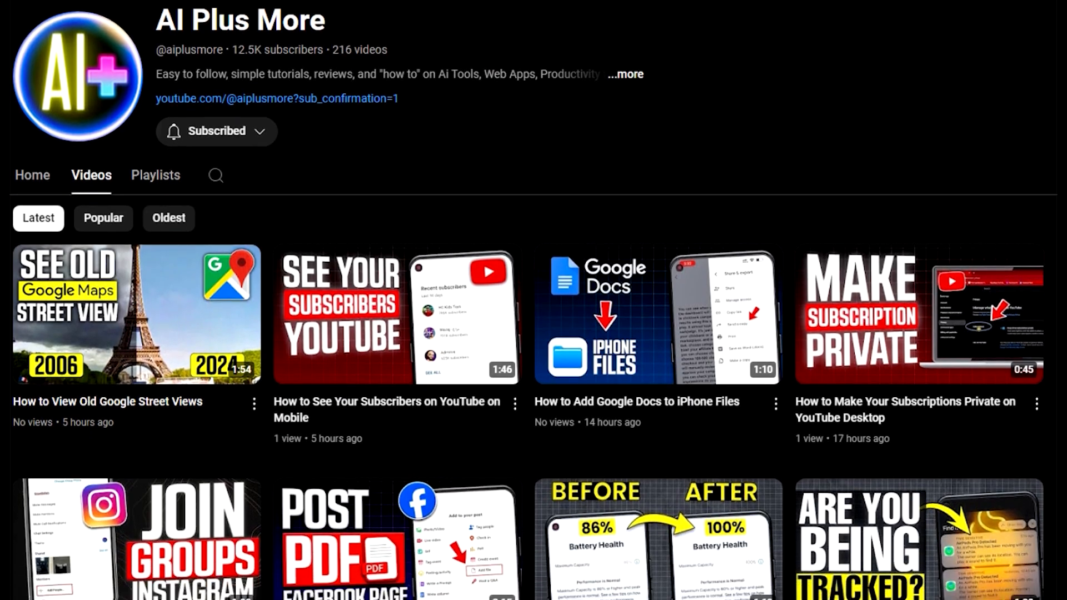
scroll(534, 300, down, 5)
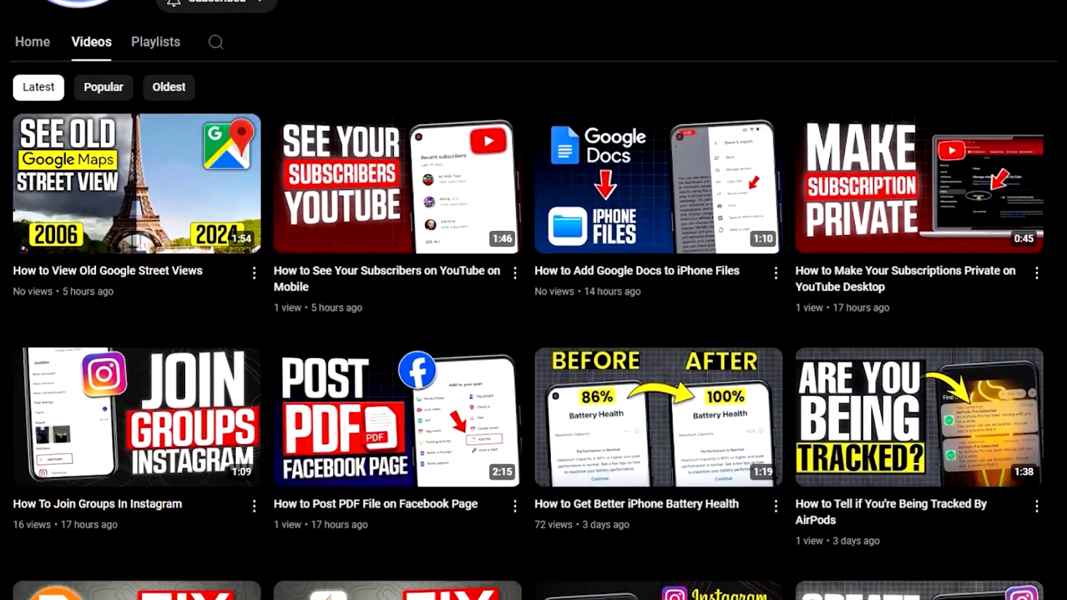
scroll(534, 300, down, 4)
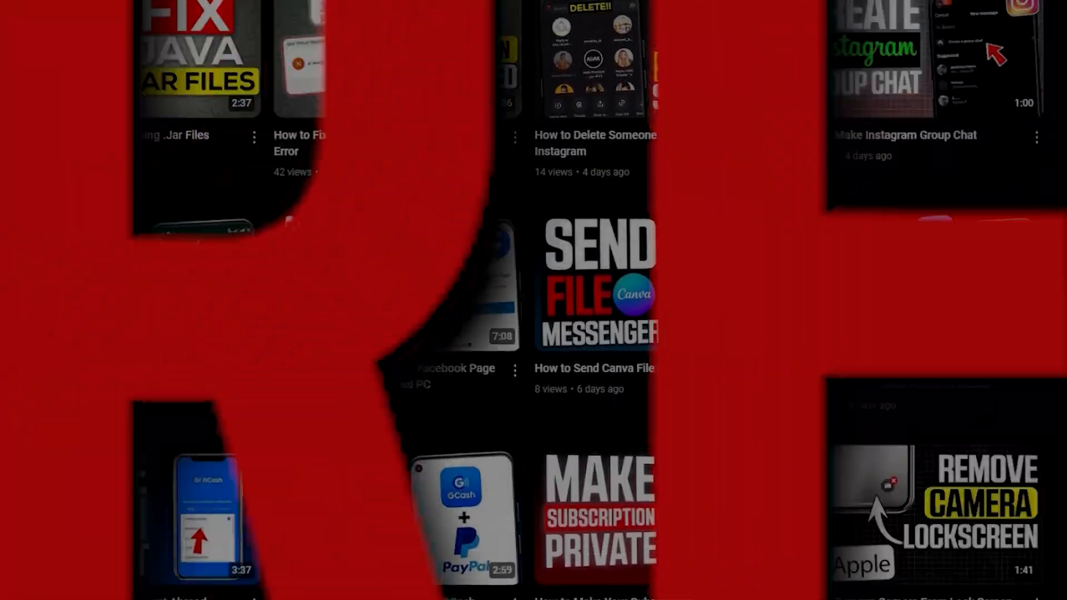
scroll(534, 300, down, 3)
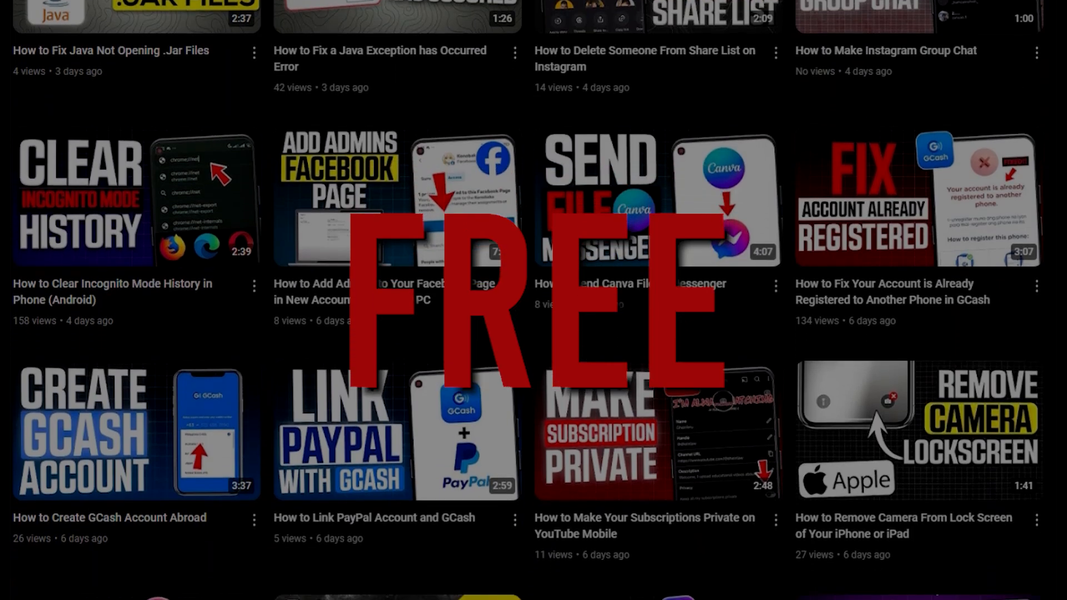
scroll(534, 301, down, 2)
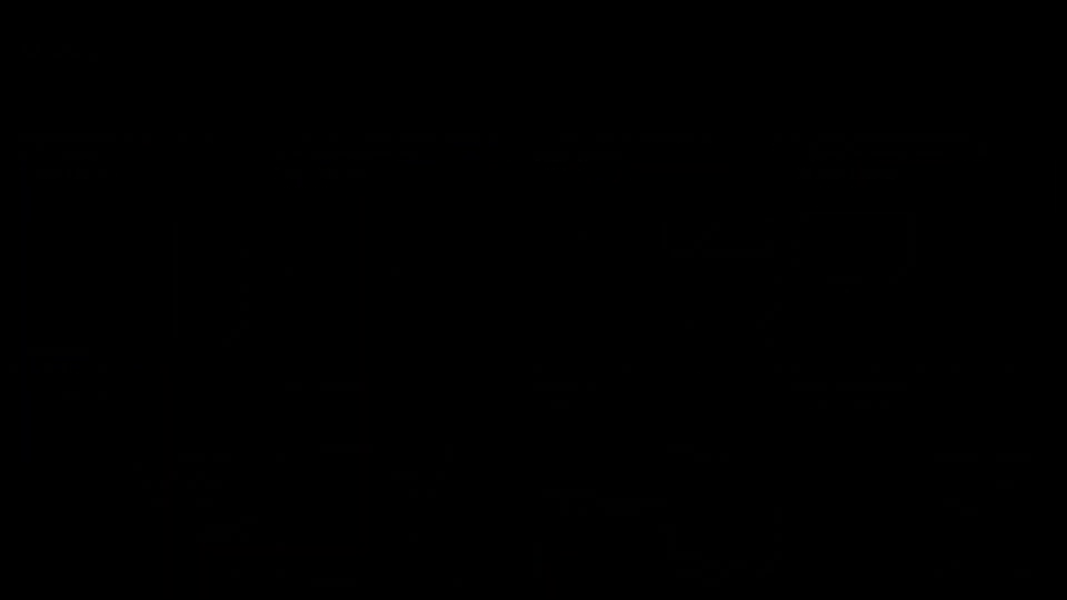